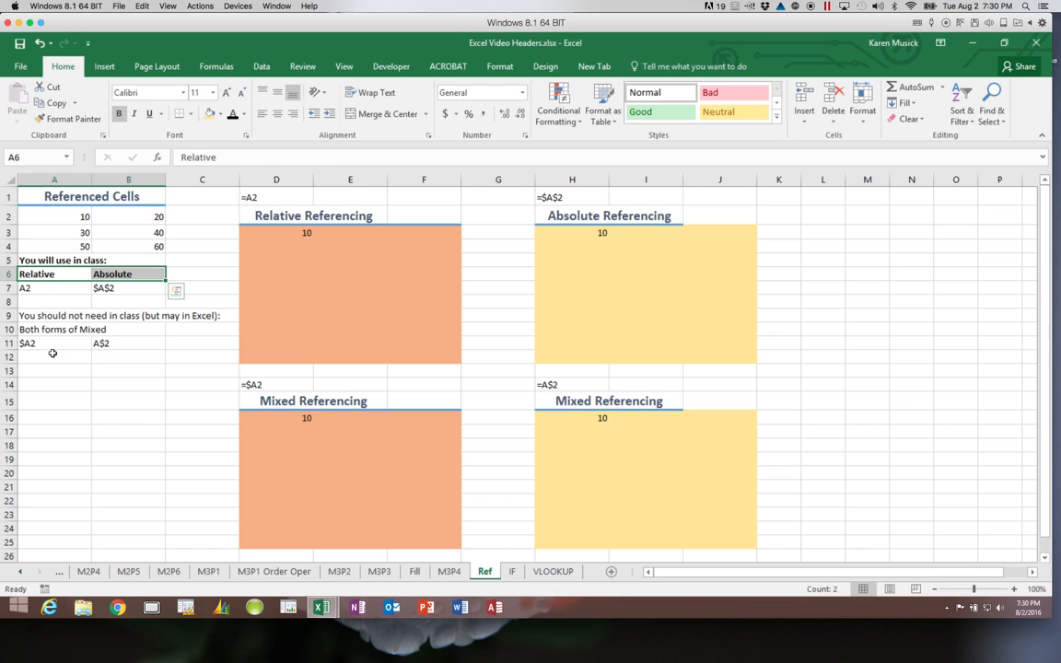
Make the headings "You should not need in class (but may in Excel):" in A9 and "Both forms of Mixed" in A10 bold.
{"action": "left_click", "coordinate": [31, 315]}
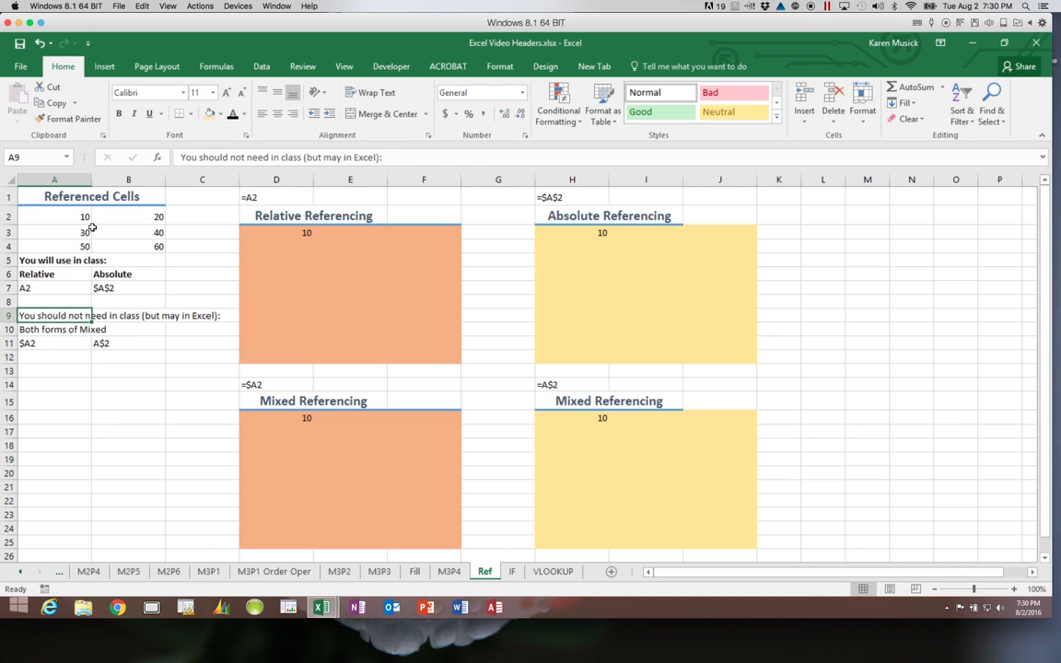
{"action": "left_click", "coordinate": [120, 116]}
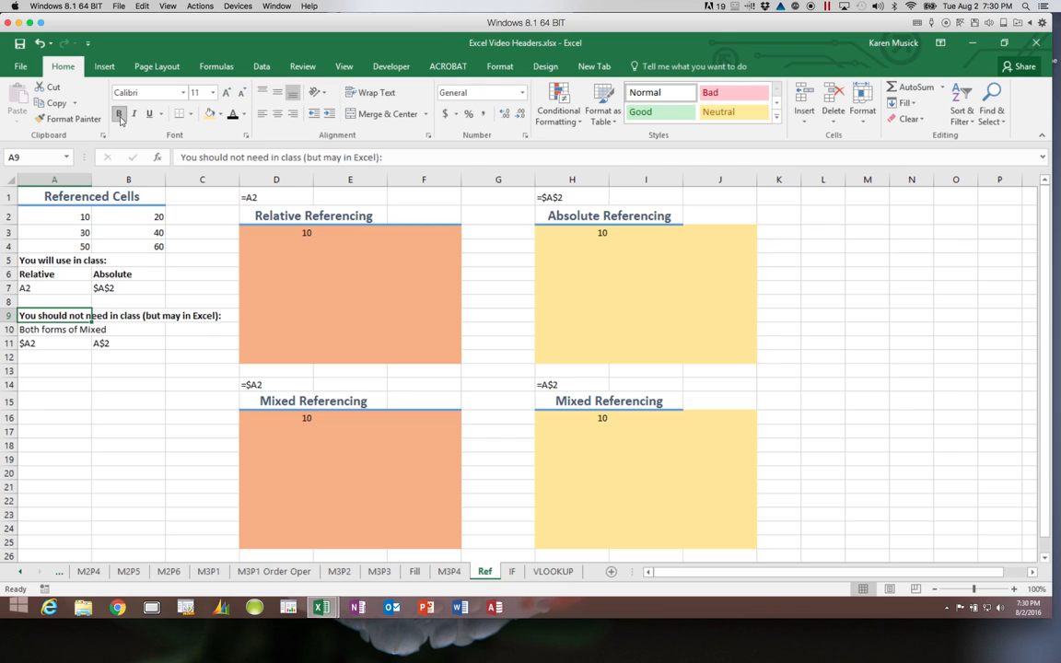
{"action": "left_click", "coordinate": [64, 329]}
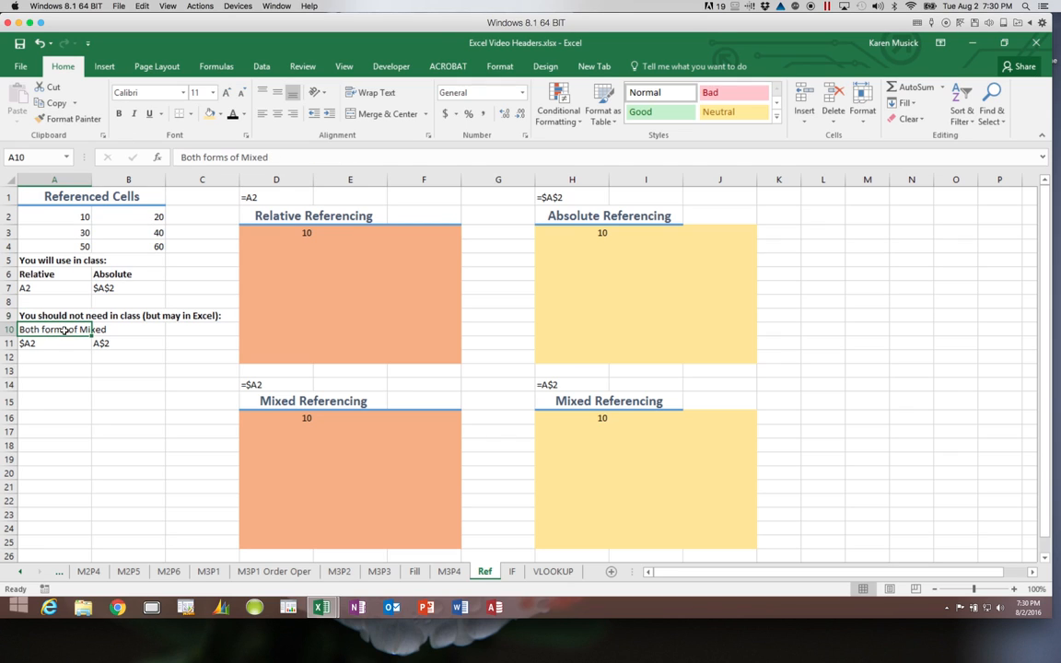
{"action": "left_click", "coordinate": [119, 114]}
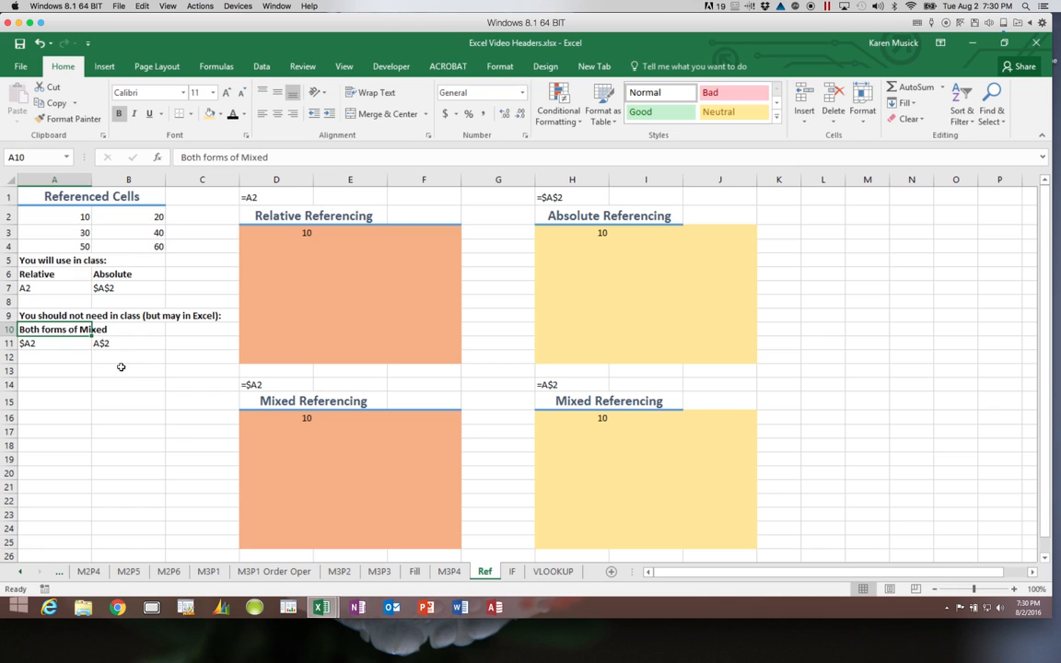
Copy the relative reference formula =A2 from D3 and paste it into D4 and E3.
{"action": "left_click", "coordinate": [274, 232]}
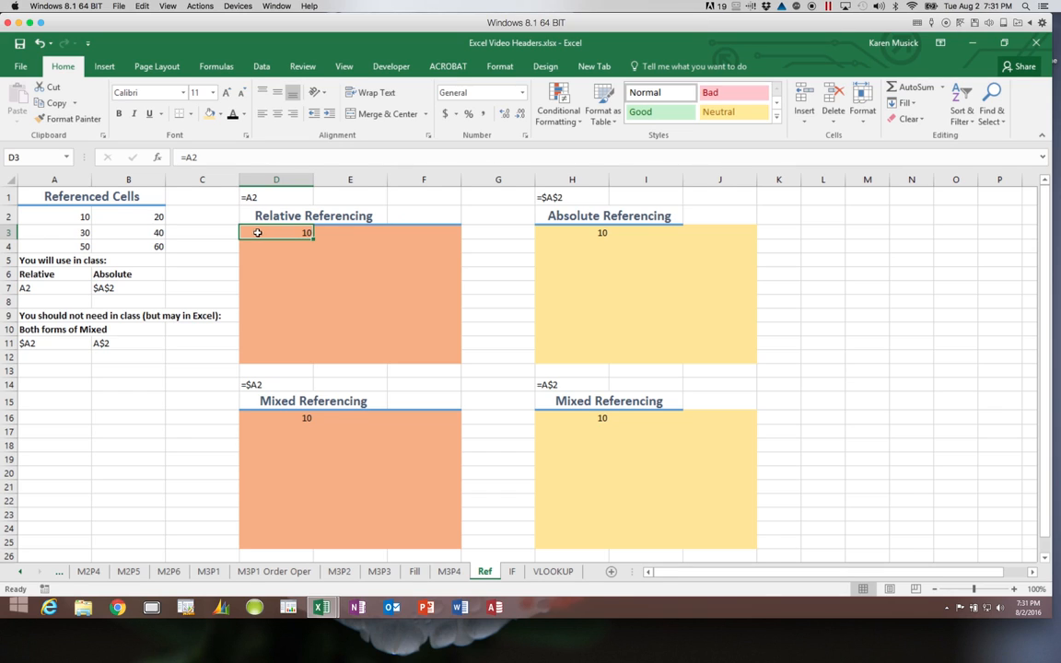
{"action": "left_click", "coordinate": [74, 219]}
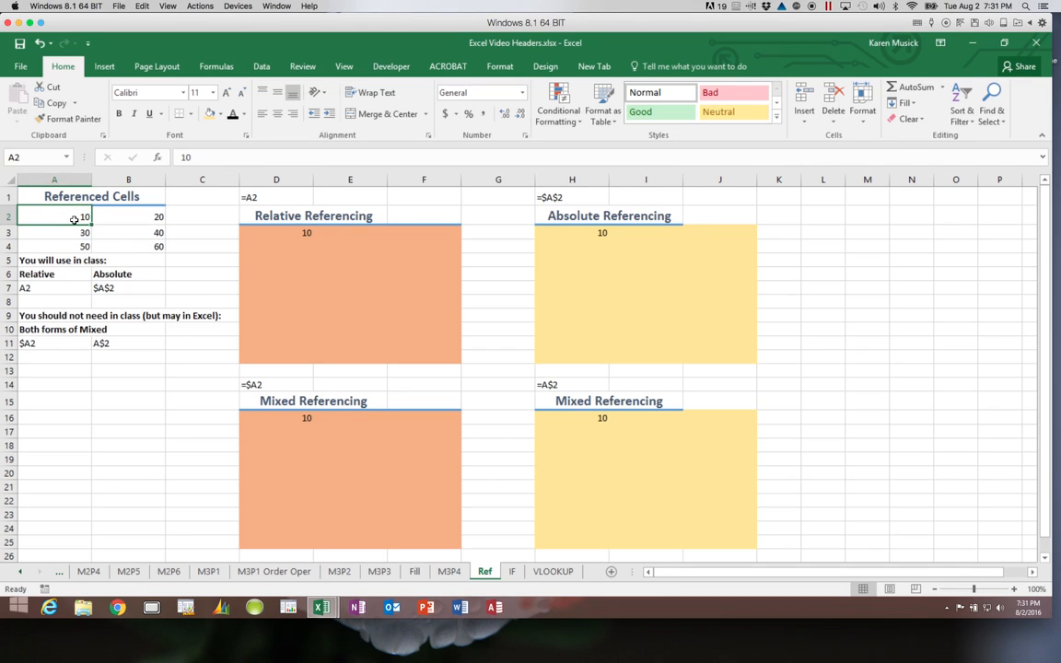
{"action": "left_click", "coordinate": [267, 236]}
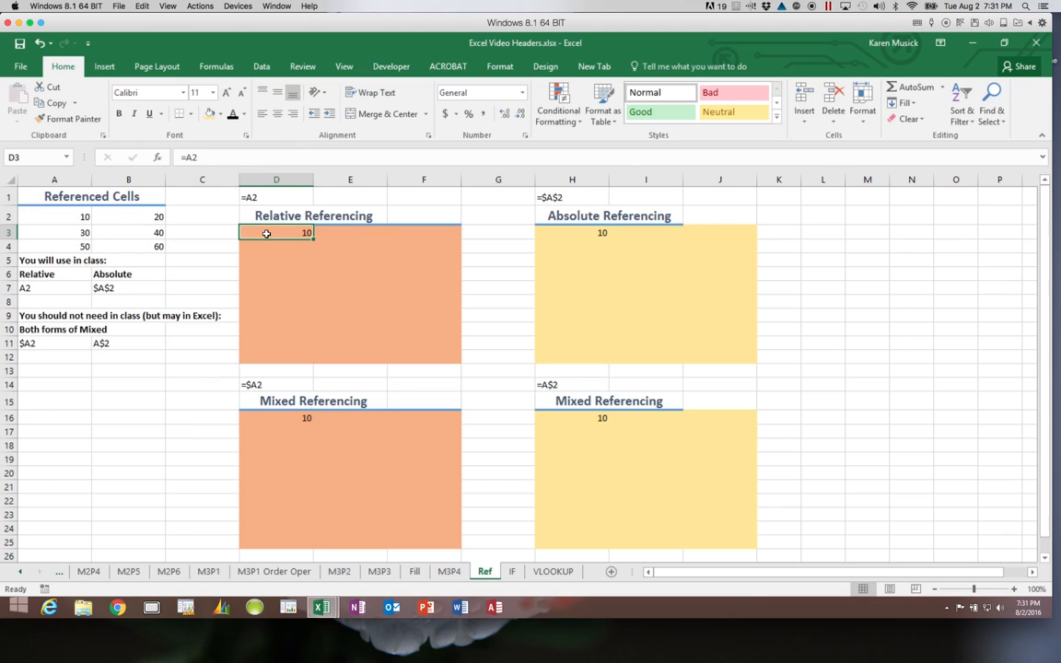
{"action": "left_click", "coordinate": [271, 246]}
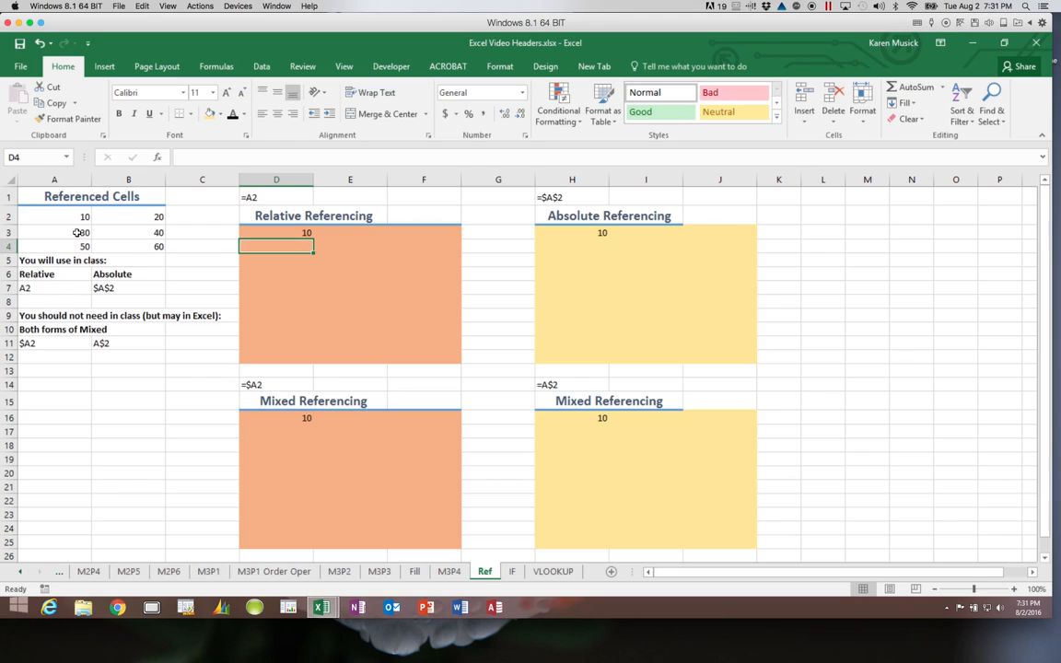
{"action": "left_click", "coordinate": [281, 232]}
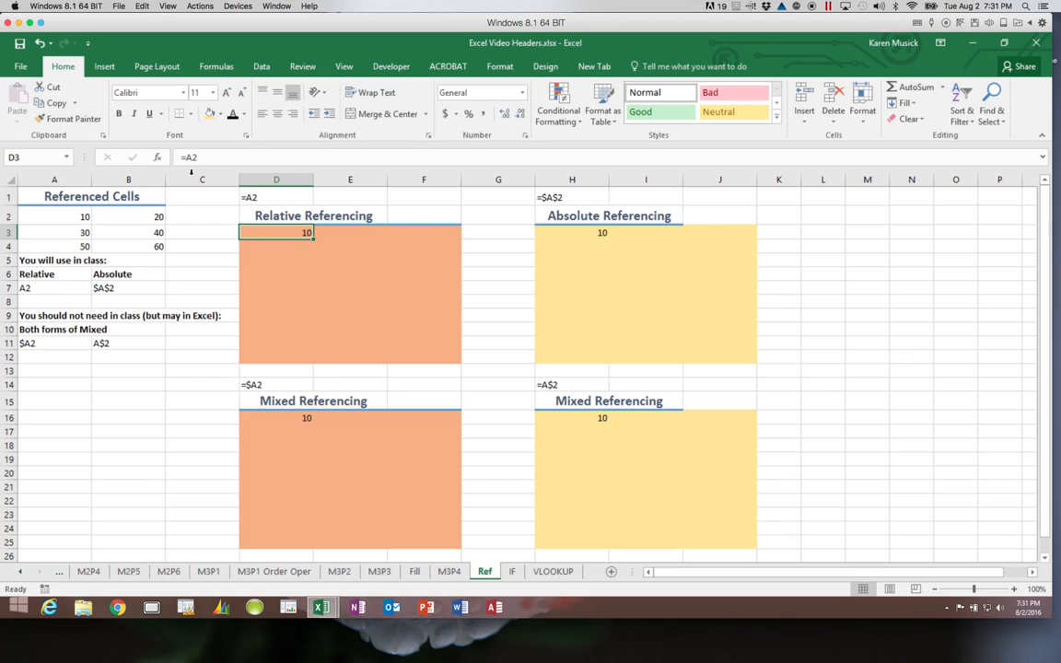
{"action": "key", "text": "ctrl+c"}
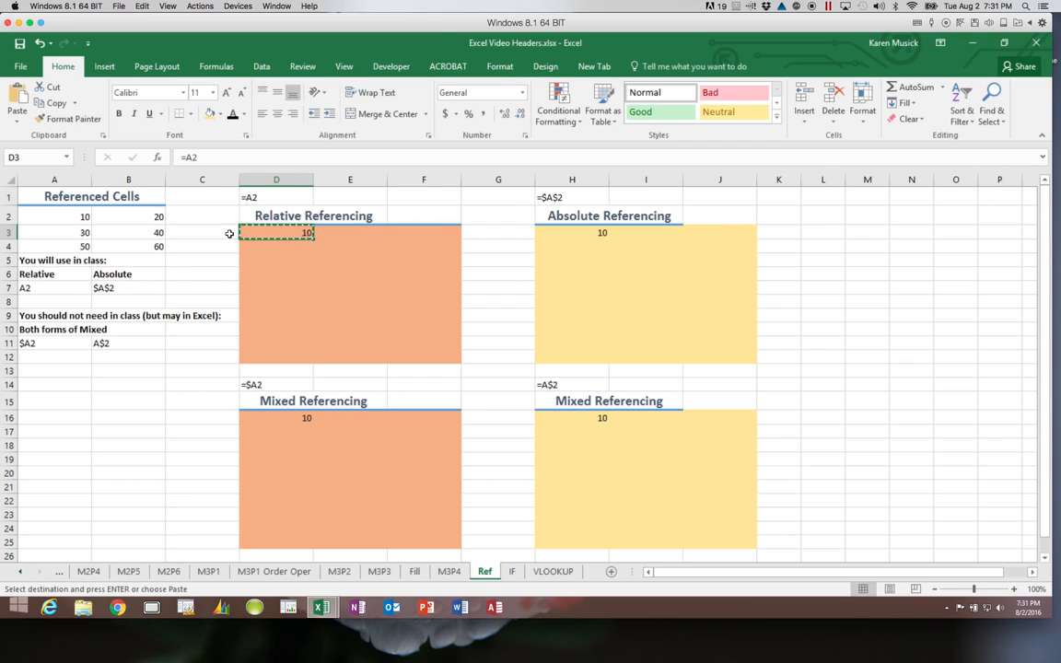
{"action": "left_click", "coordinate": [254, 243]}
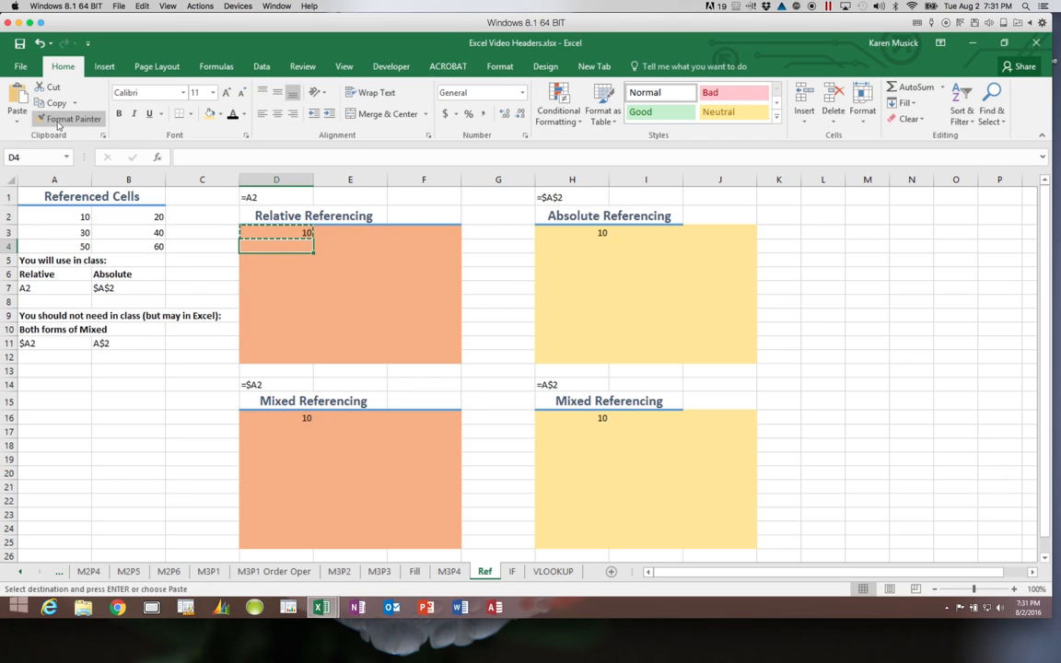
{"action": "left_click", "coordinate": [18, 99]}
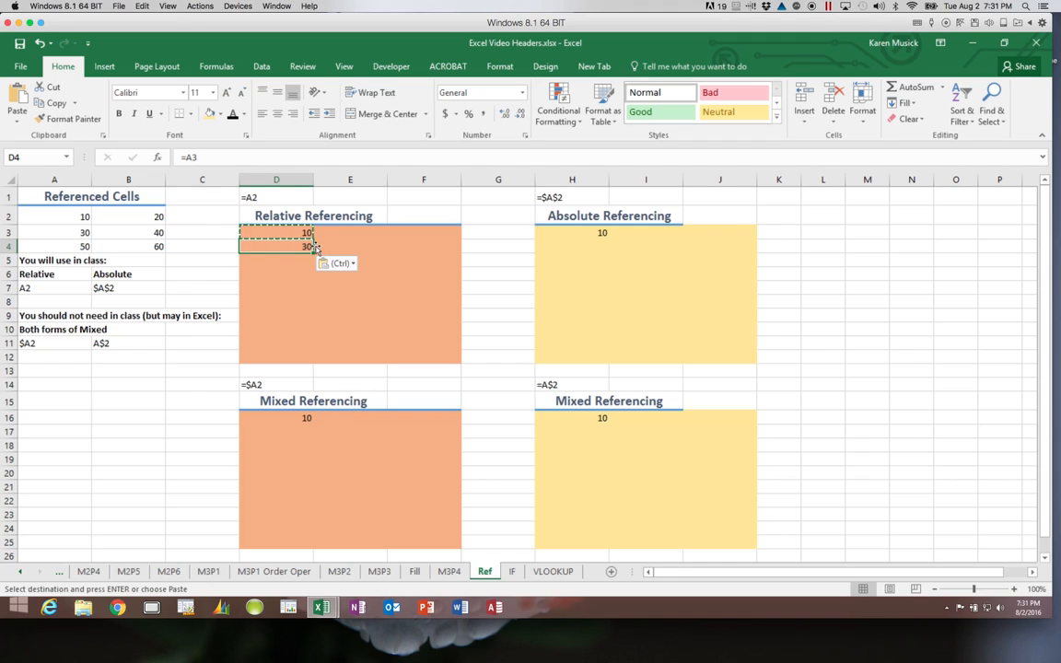
{"action": "left_click", "coordinate": [346, 233]}
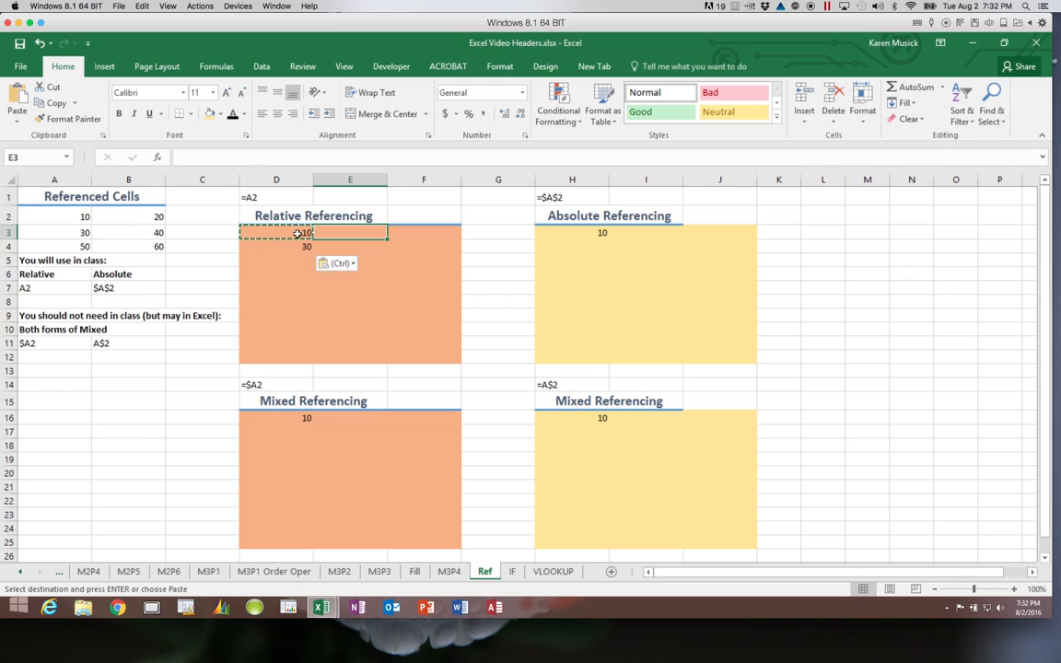
{"action": "left_click", "coordinate": [18, 94]}
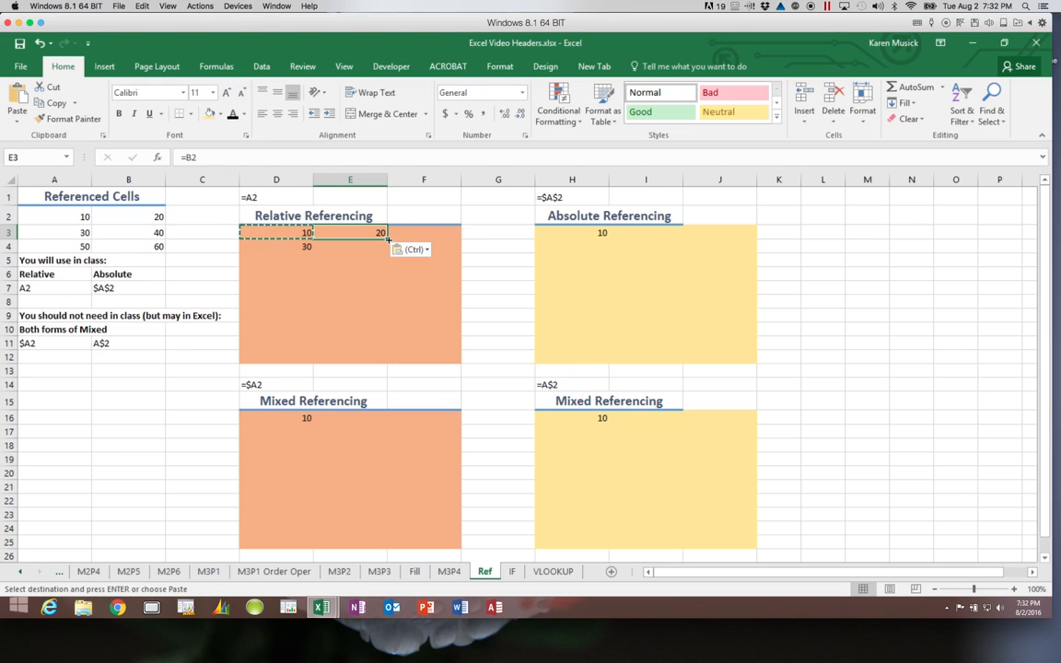
Fill the relative reference formula across to F3 and down through row 12, covering D3:F12.
{"action": "left_click_drag", "start_coordinate": [388, 239], "coordinate": [450, 242]}
{"action": "left_click", "coordinate": [425, 235]}
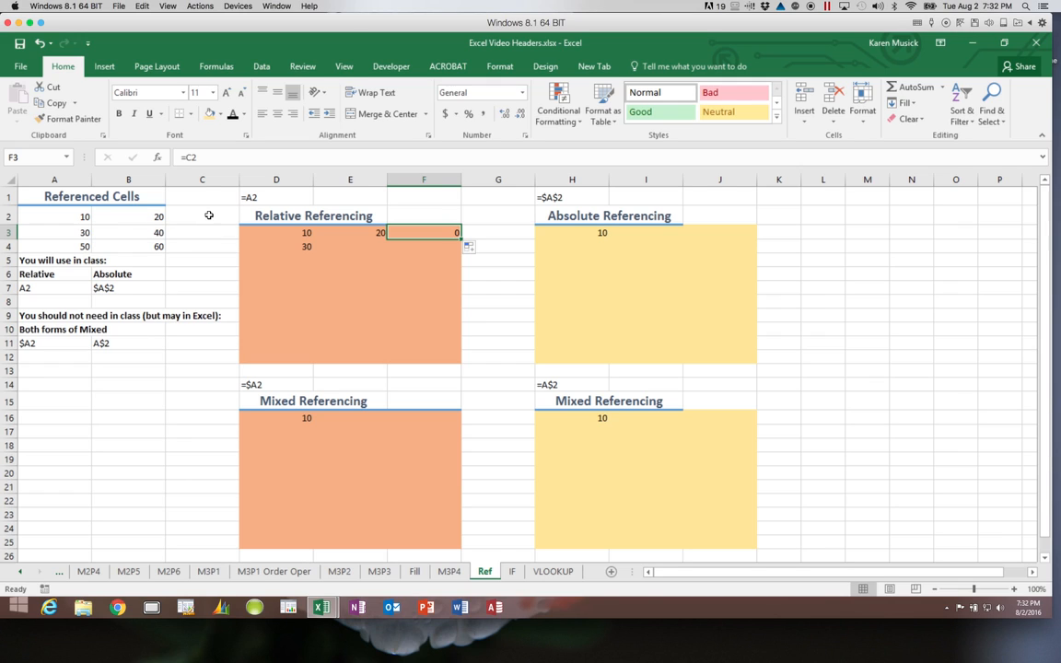
{"action": "left_click_drag", "start_coordinate": [306, 236], "coordinate": [449, 366]}
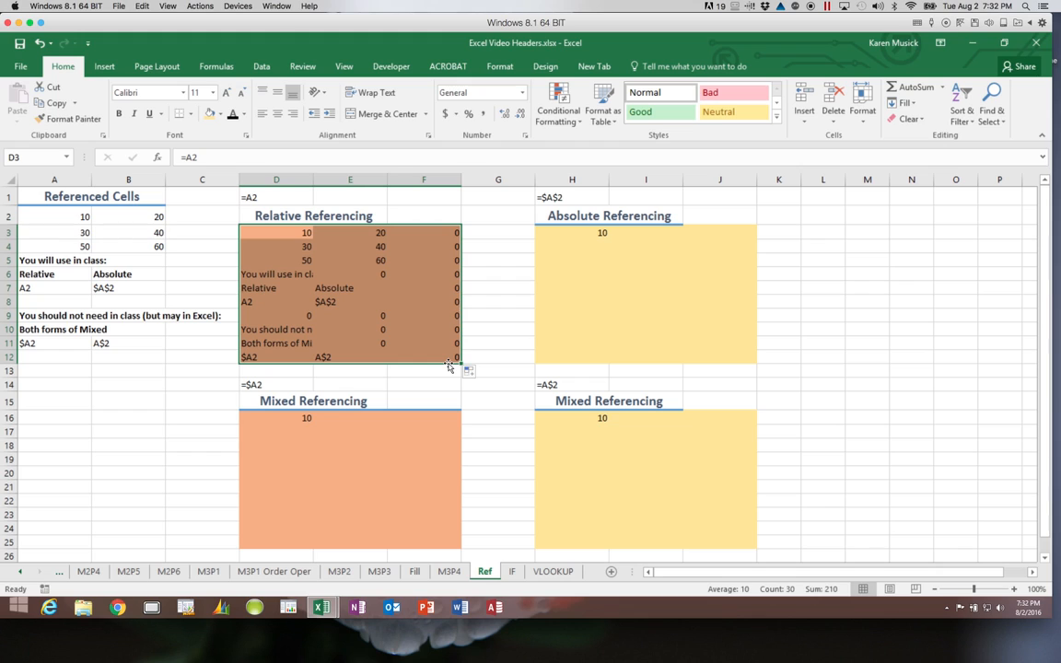
{"action": "left_click", "coordinate": [280, 357]}
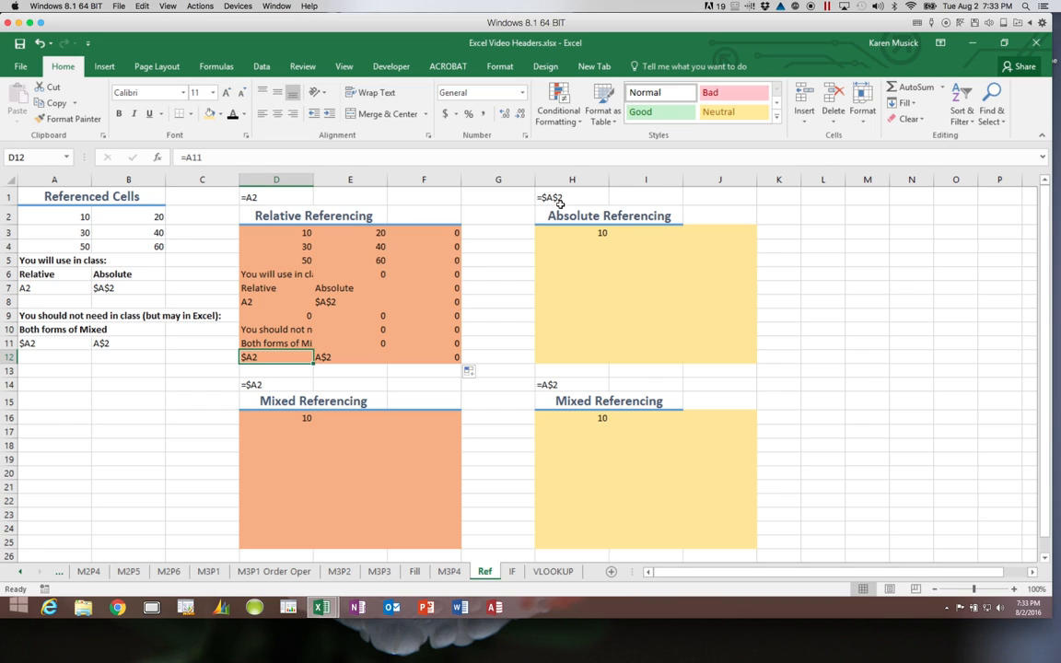
Fill the absolute reference formula =$A$2 from H3 across to column J and down through row 12.
{"action": "left_click", "coordinate": [571, 232]}
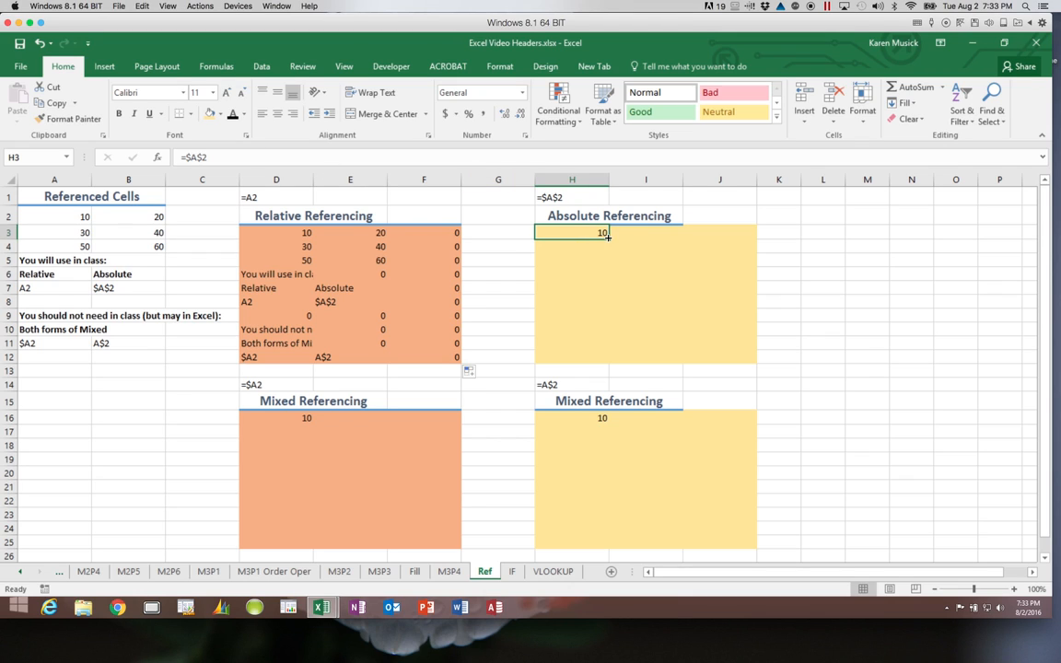
{"action": "left_click_drag", "start_coordinate": [609, 238], "coordinate": [737, 245]}
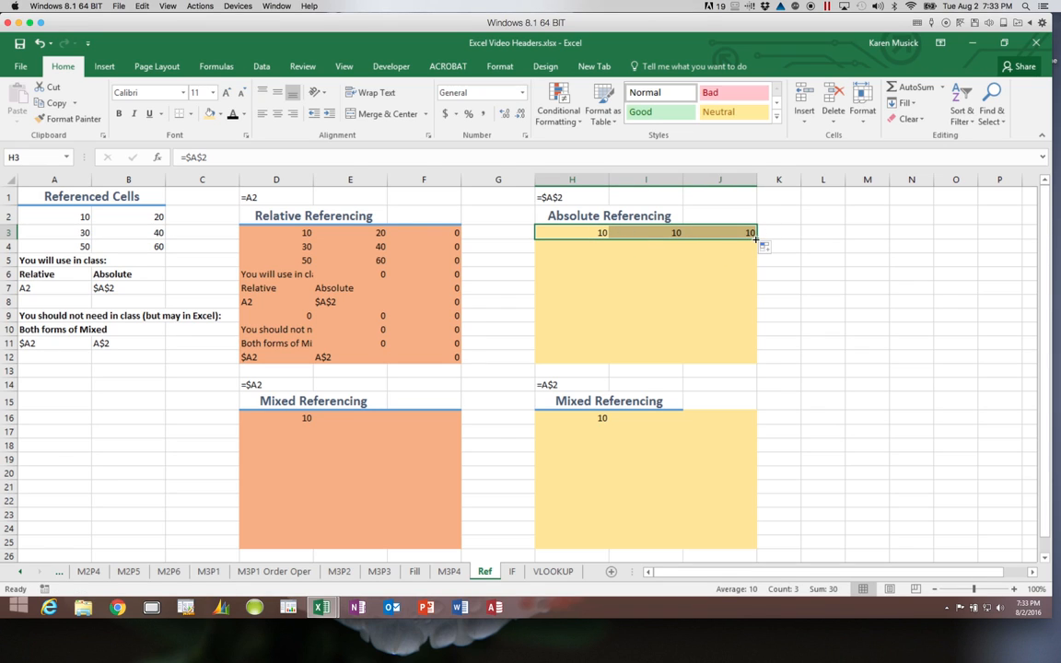
{"action": "left_click_drag", "start_coordinate": [754, 237], "coordinate": [753, 366]}
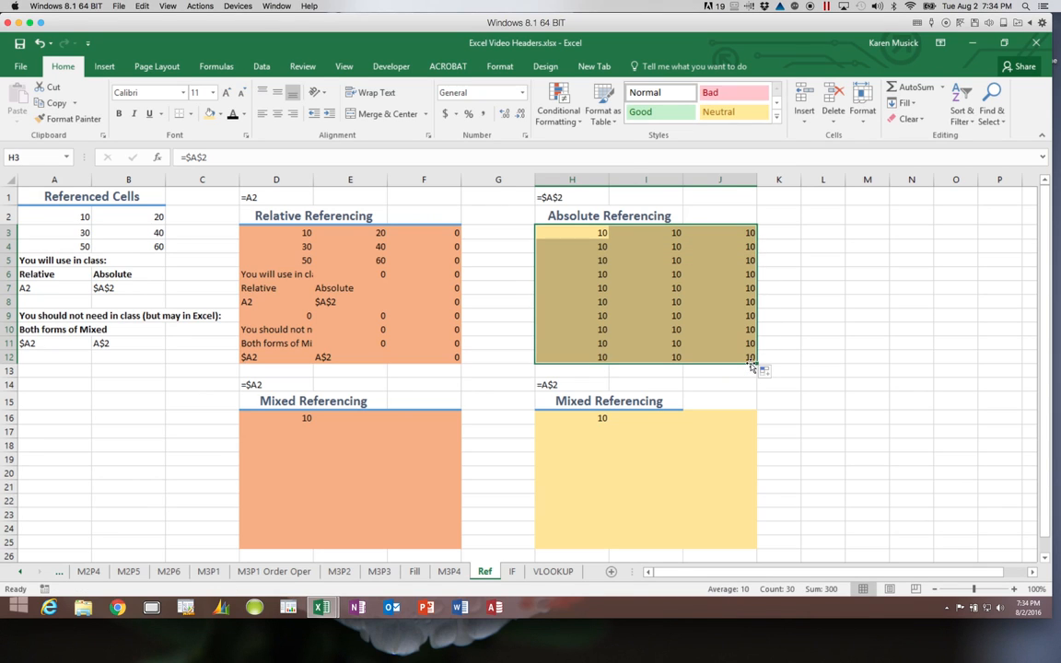
{"action": "left_click", "coordinate": [584, 236]}
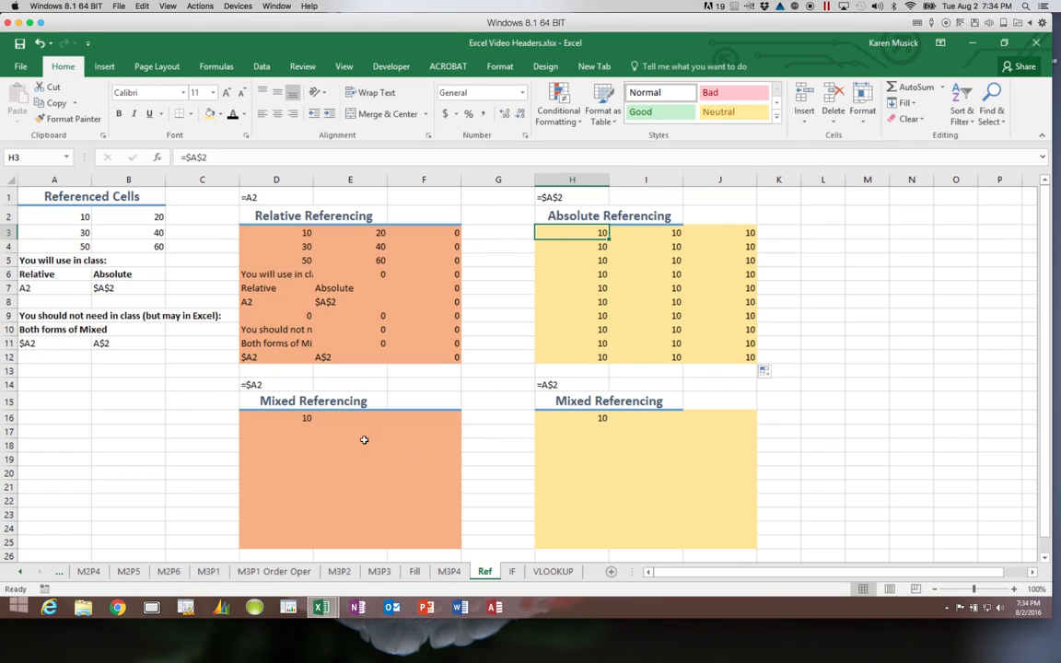
Fill the mixed reference formula =$A2 from D16 through D16:F25 and check the copied formulas in D17, D18, D19 and E19.
{"action": "left_click", "coordinate": [295, 417]}
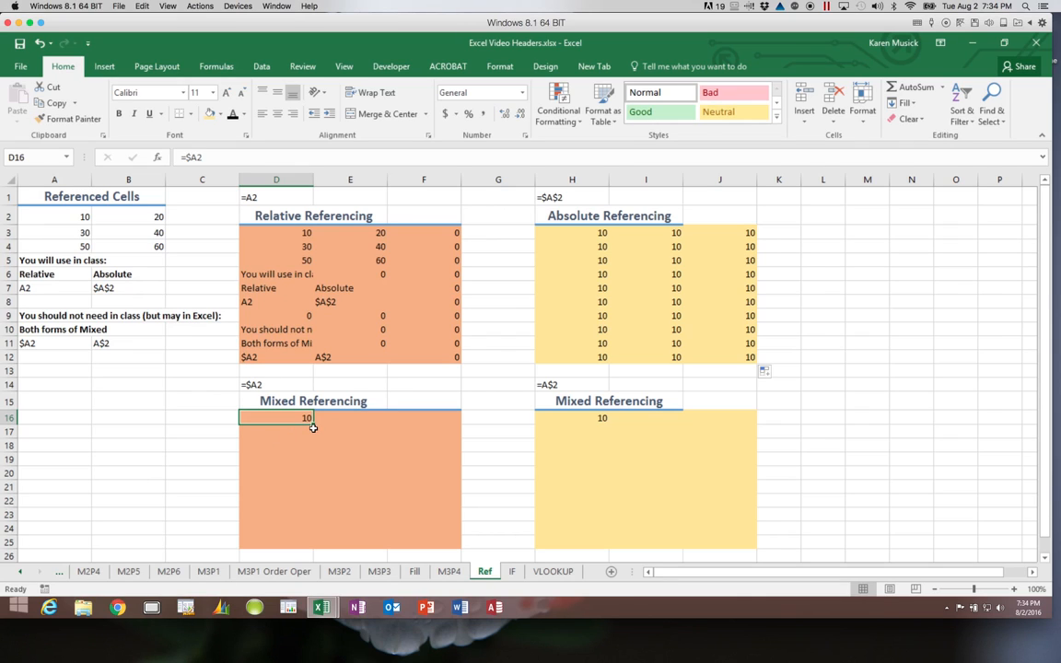
{"action": "left_click", "coordinate": [57, 104]}
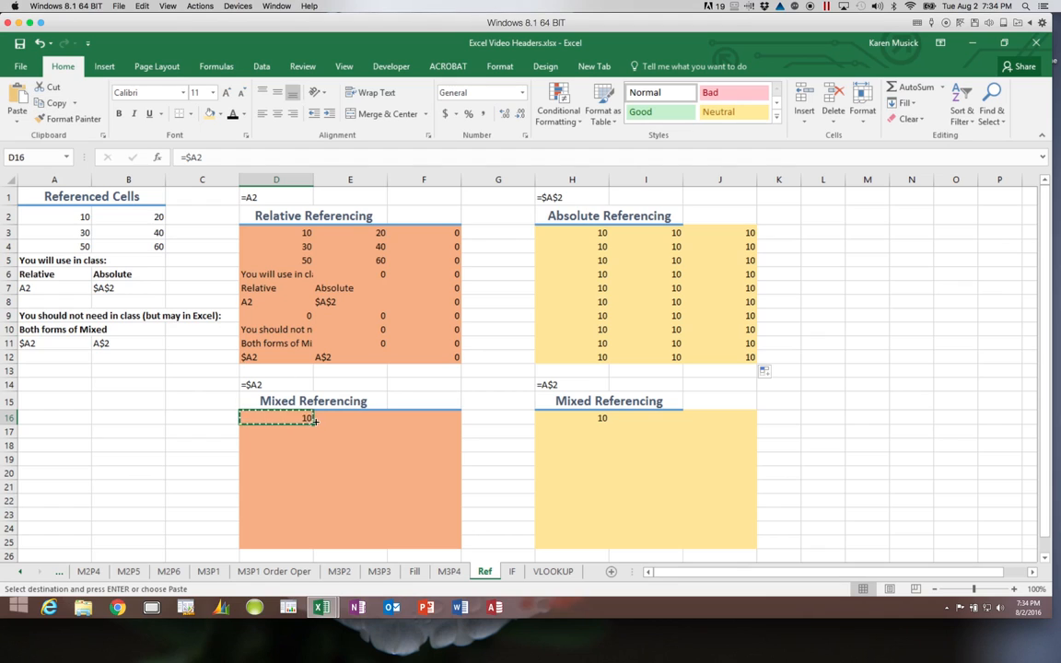
{"action": "left_click_drag", "start_coordinate": [314, 423], "coordinate": [444, 430]}
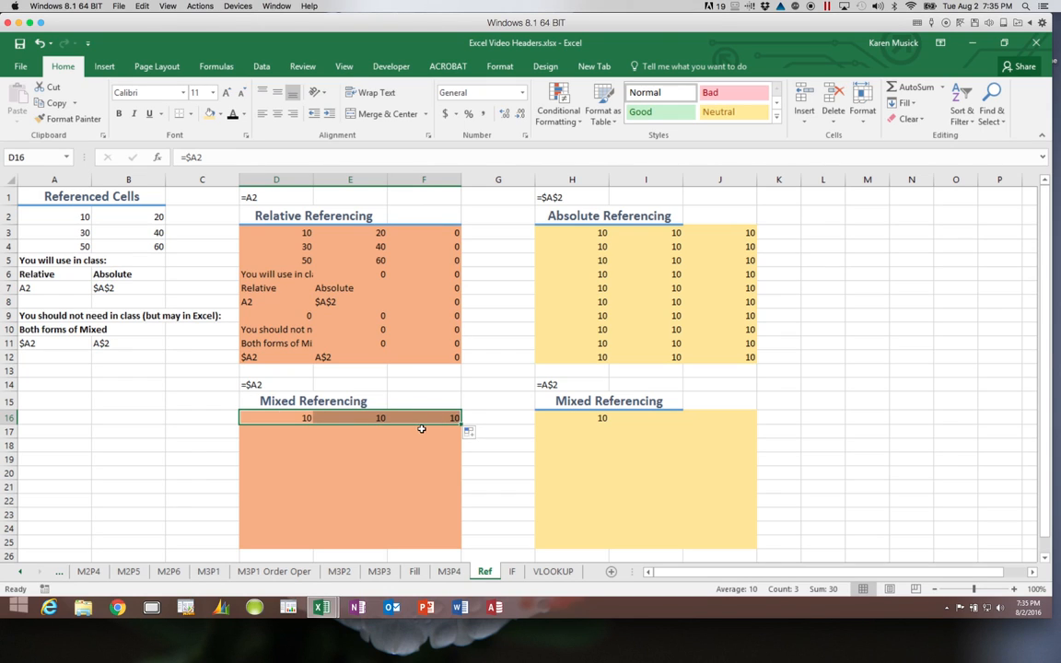
{"action": "left_click_drag", "start_coordinate": [462, 426], "coordinate": [451, 544]}
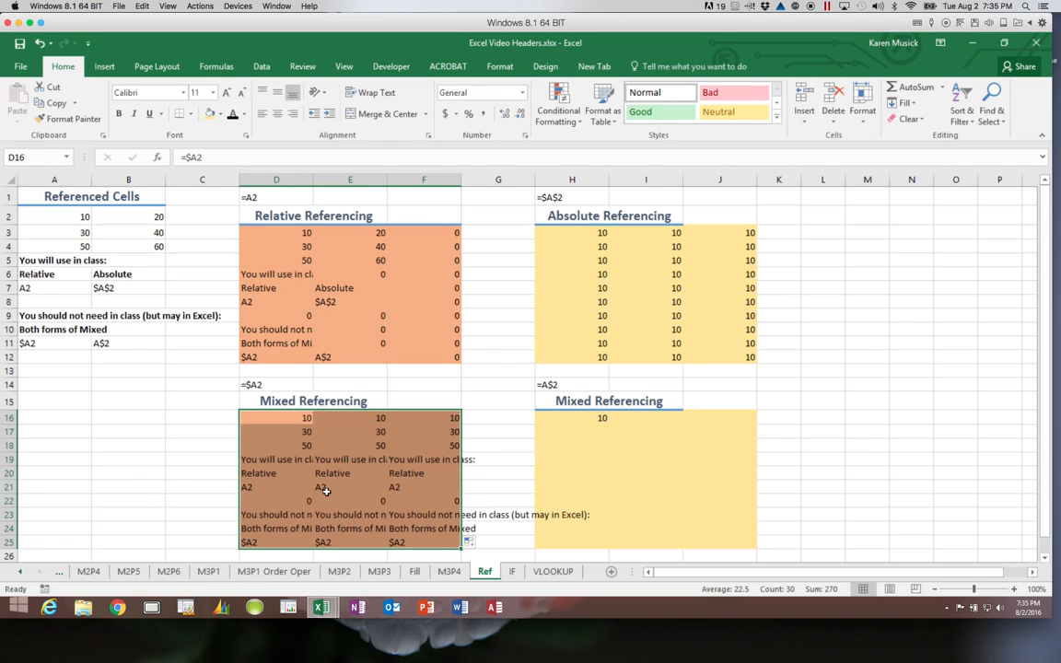
{"action": "left_click", "coordinate": [289, 432]}
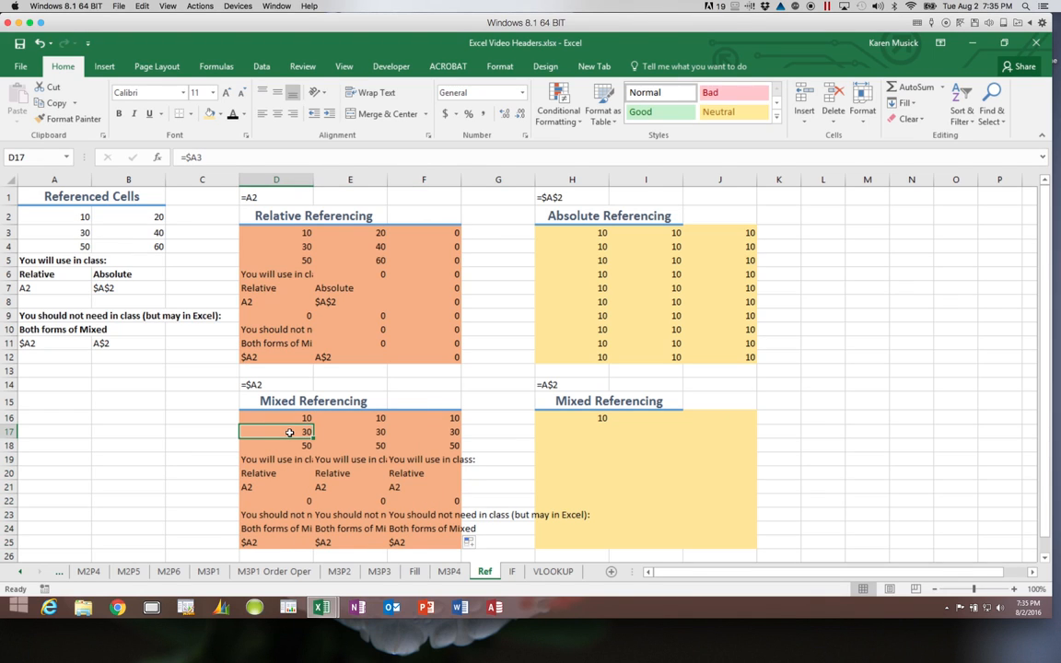
{"action": "left_click", "coordinate": [290, 443]}
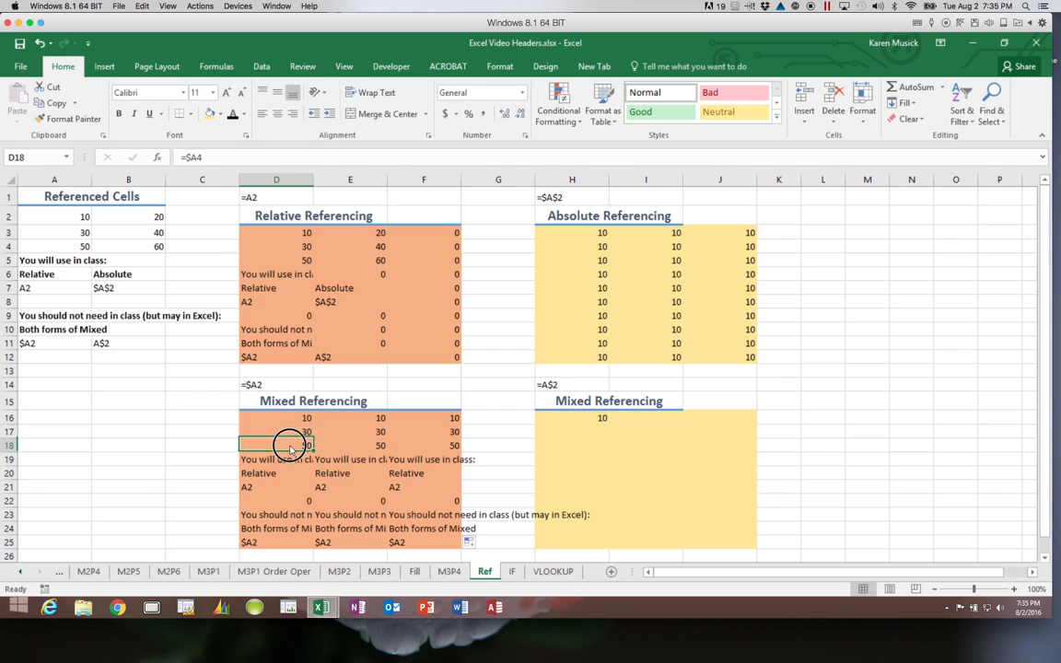
{"action": "left_click", "coordinate": [289, 459]}
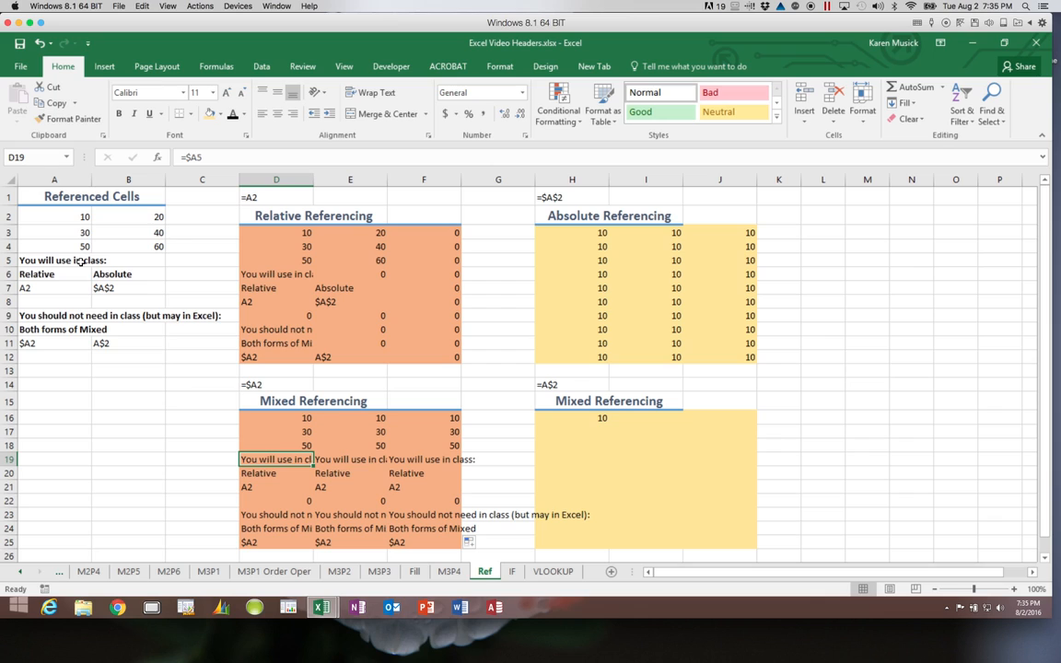
{"action": "left_click", "coordinate": [350, 459]}
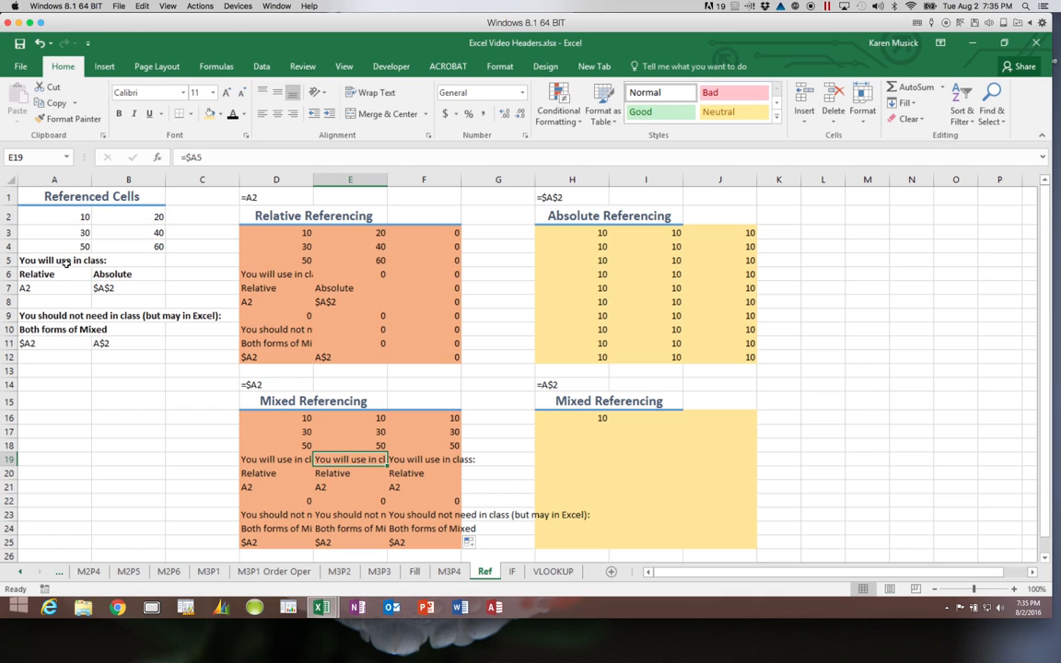
Fill the mixed reference formula =A$2 from H16 through H16:J25 and check several of the copied formulas.
{"action": "left_click", "coordinate": [583, 422]}
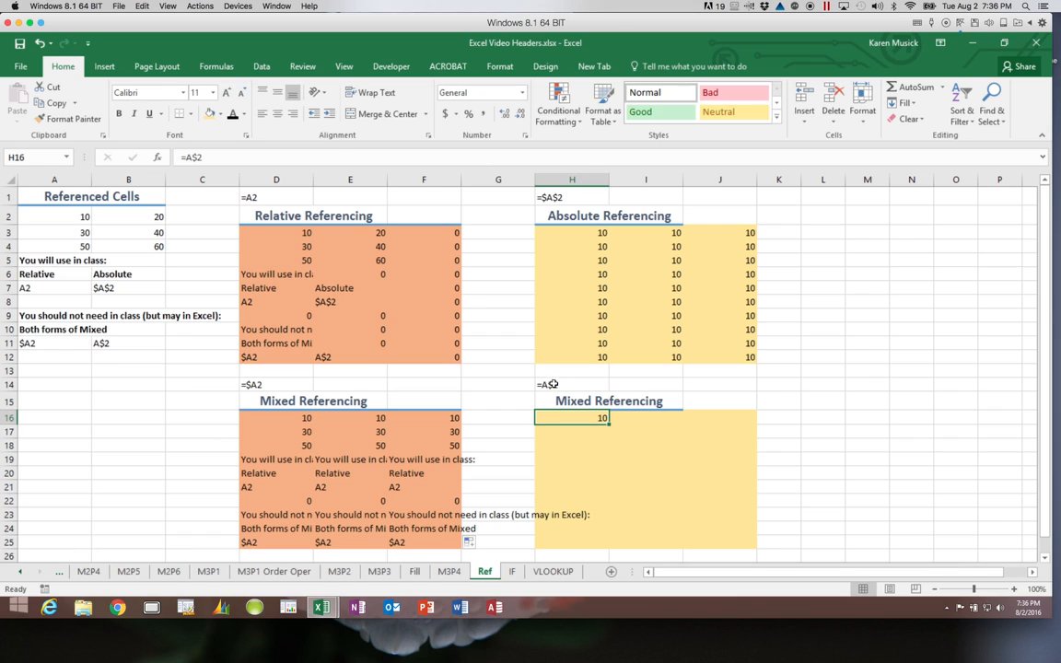
{"action": "left_click", "coordinate": [610, 424]}
{"action": "left_click_drag", "start_coordinate": [606, 424], "coordinate": [725, 424]}
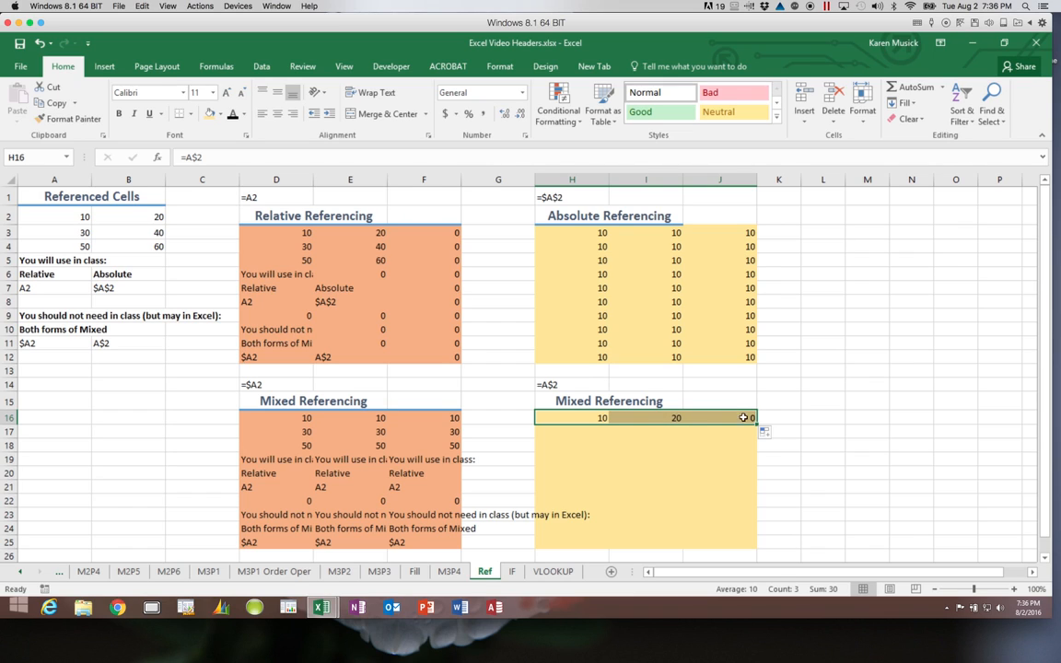
{"action": "left_click_drag", "start_coordinate": [758, 426], "coordinate": [752, 547]}
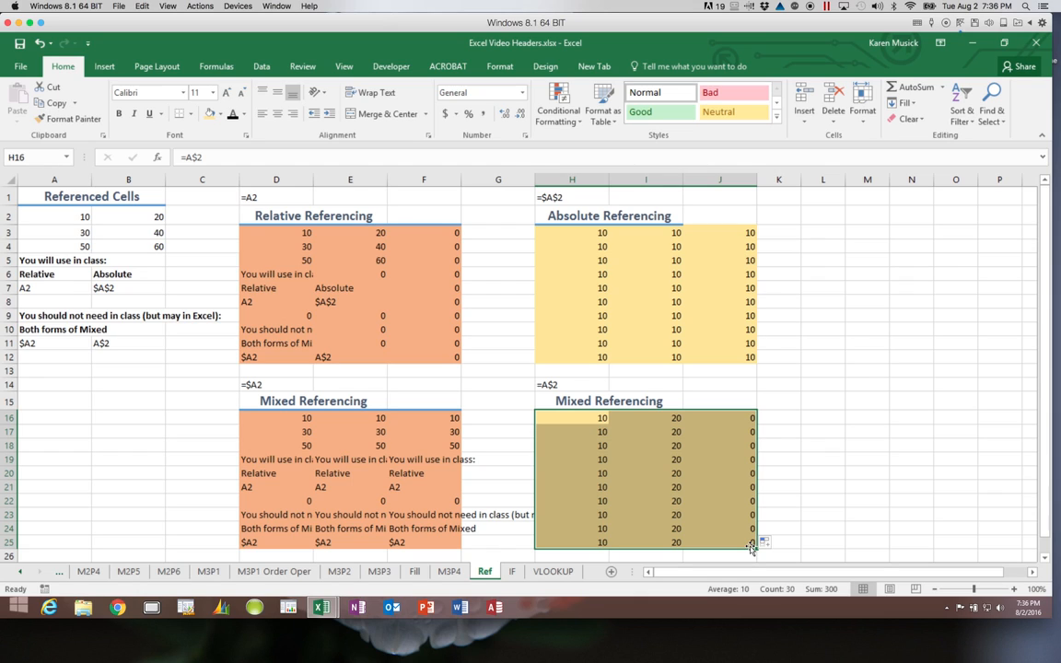
{"action": "left_click", "coordinate": [596, 432]}
{"action": "left_click", "coordinate": [657, 438]}
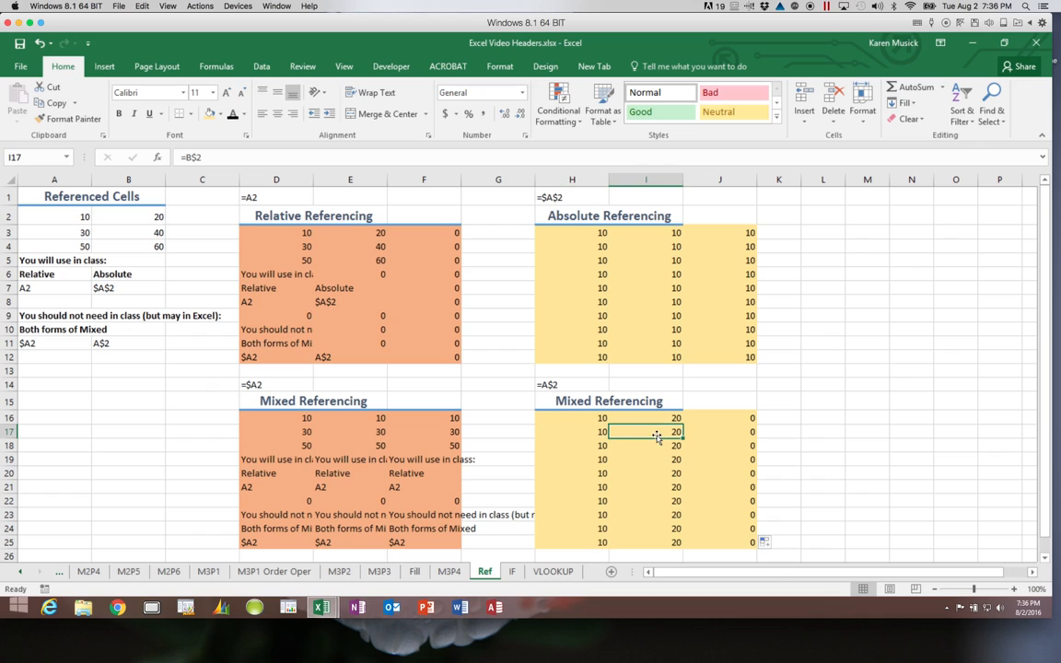
{"action": "left_click", "coordinate": [712, 433]}
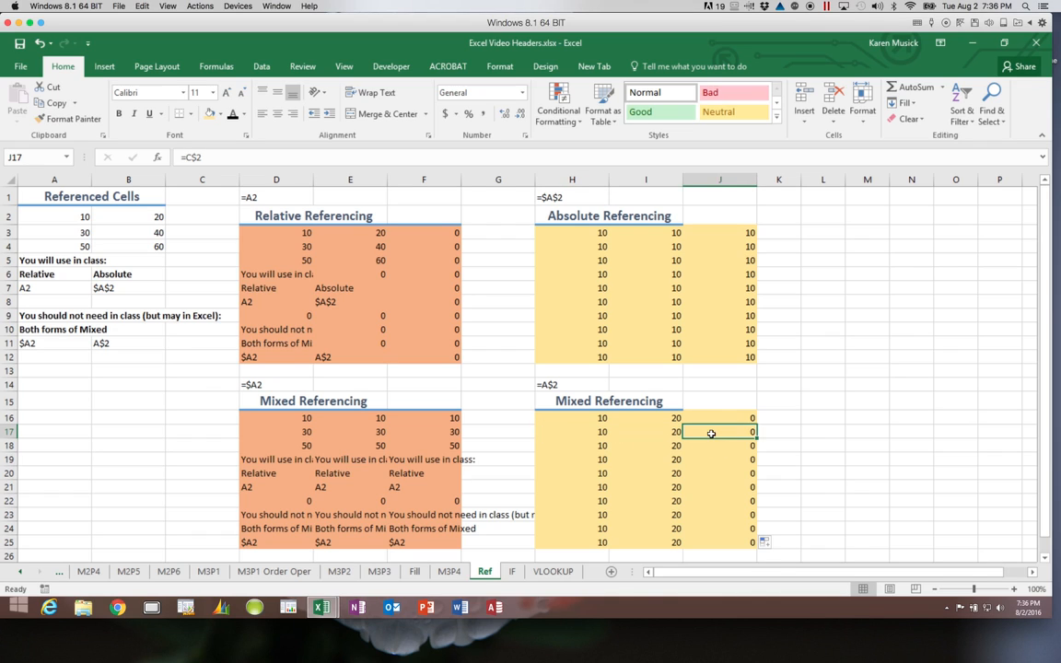
{"action": "left_click", "coordinate": [713, 501]}
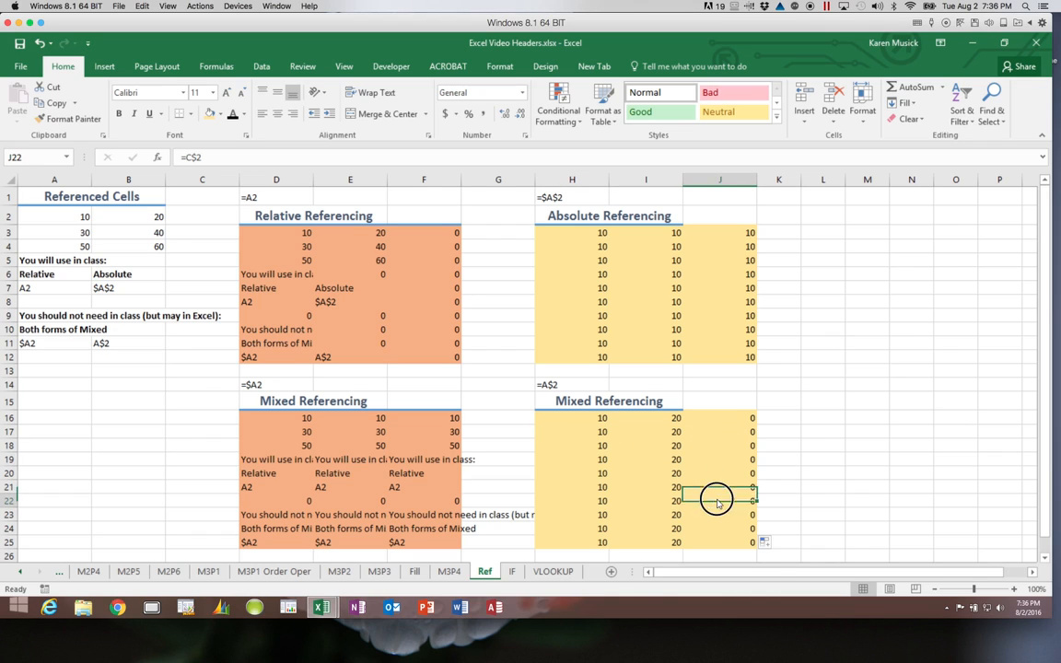
Check the copied mixed reference formulas in I23 and H23, and highlight the mixed referencing headings in C14:I15.
{"action": "left_click", "coordinate": [672, 514]}
{"action": "left_click", "coordinate": [582, 514]}
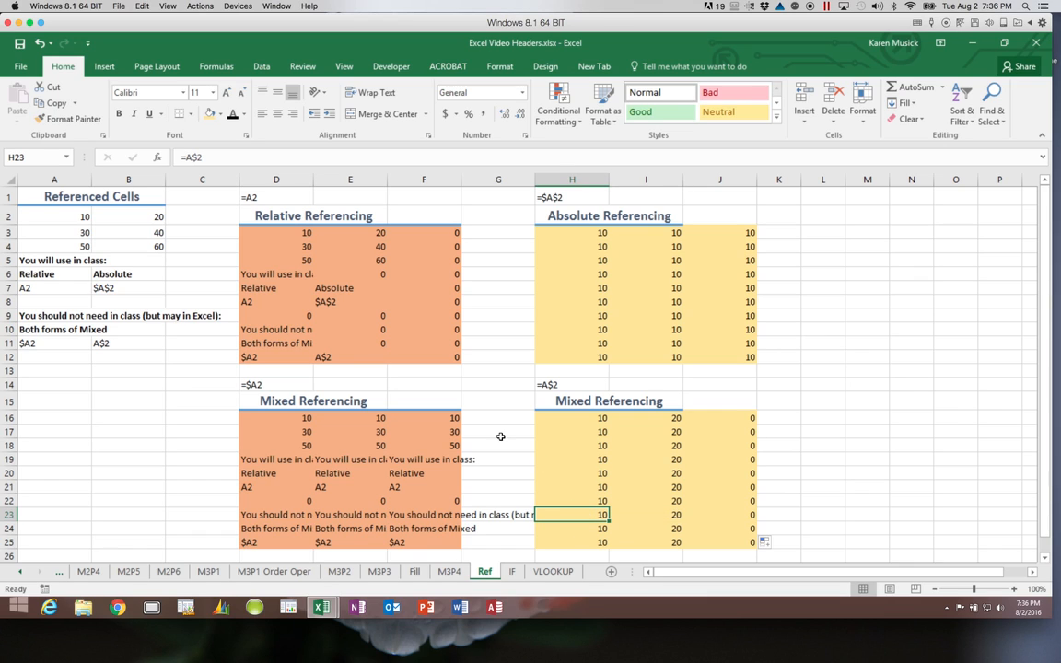
{"action": "left_click_drag", "start_coordinate": [225, 386], "coordinate": [606, 402]}
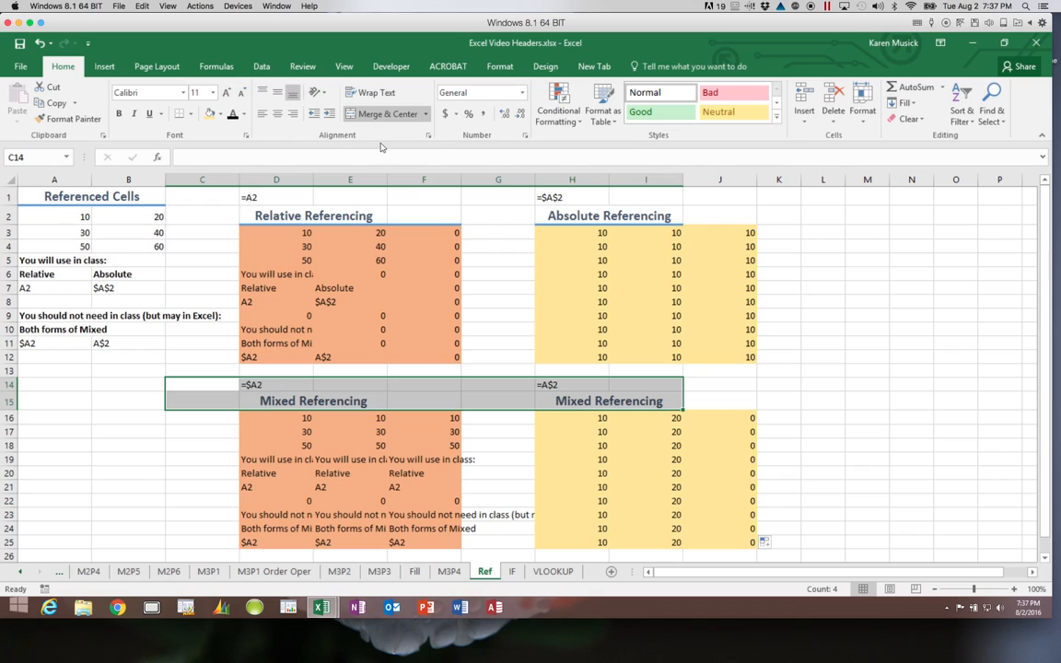
Save the Excel Video Headers workbook and close it.
{"action": "left_click", "coordinate": [19, 44]}
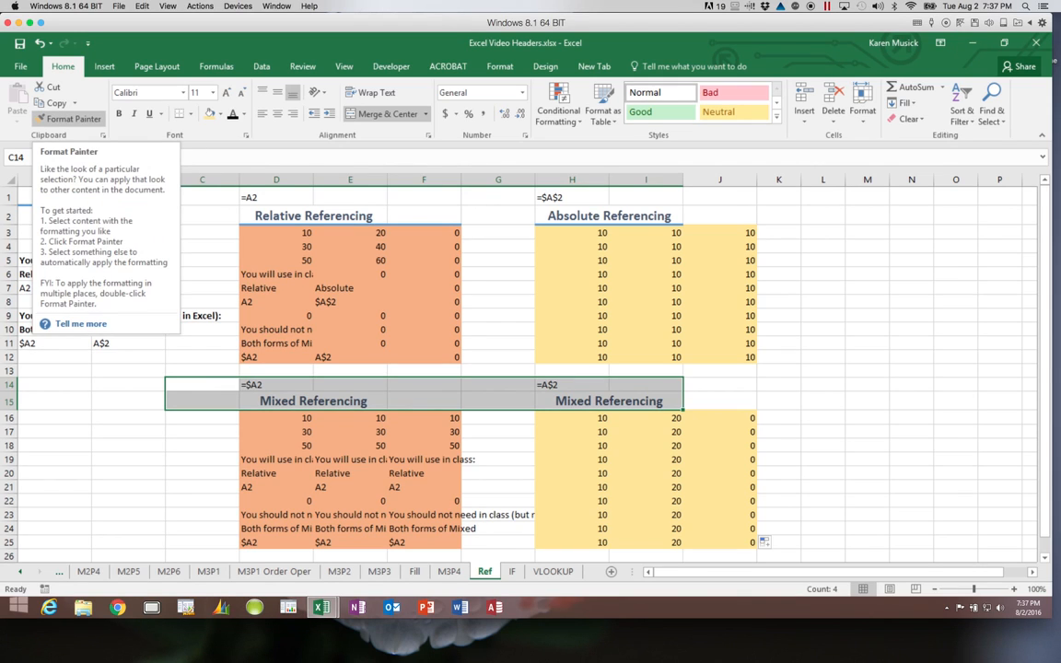
{"action": "left_click", "coordinate": [21, 67]}
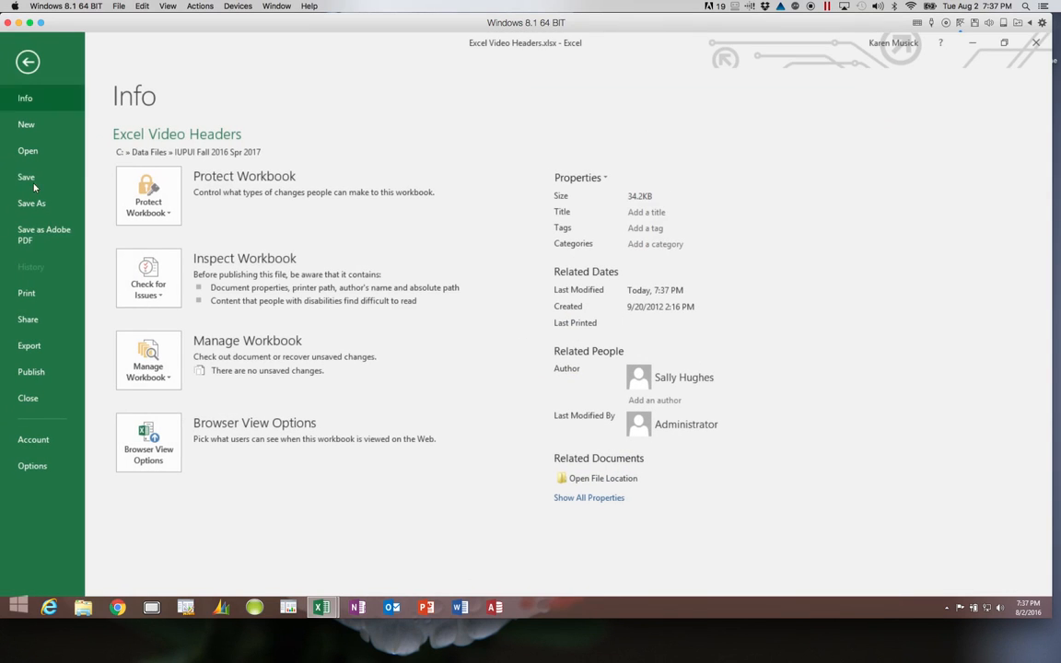
{"action": "left_click", "coordinate": [34, 398]}
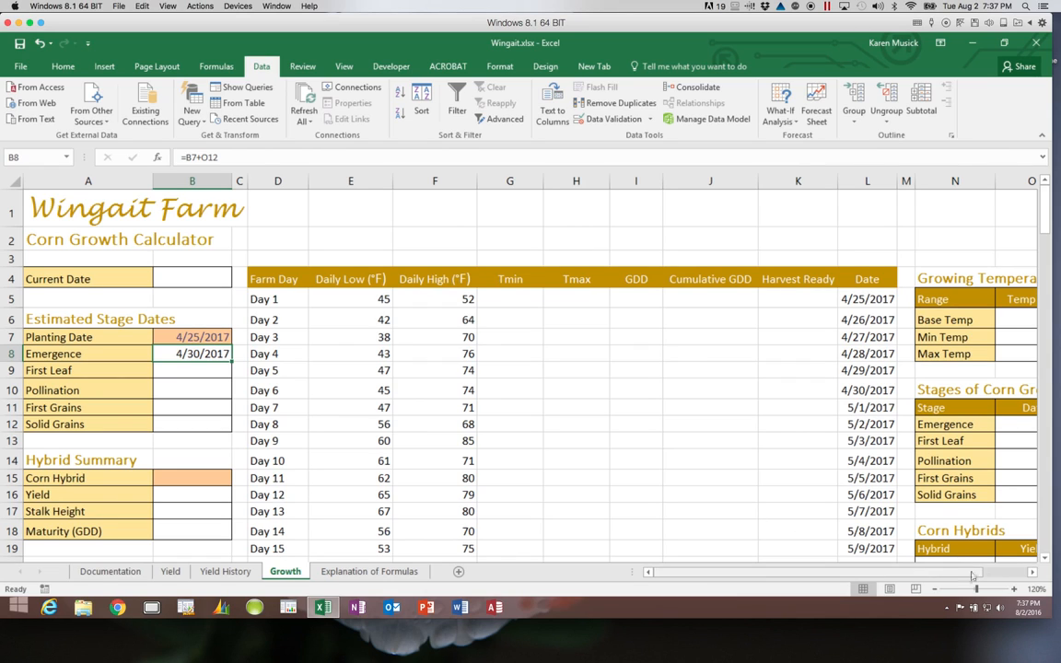
Make the planting date reference absolute in the Emergence formula, =$B$7+O12 in B8, and fill it down through B12.
{"action": "left_click", "coordinate": [1032, 572]}
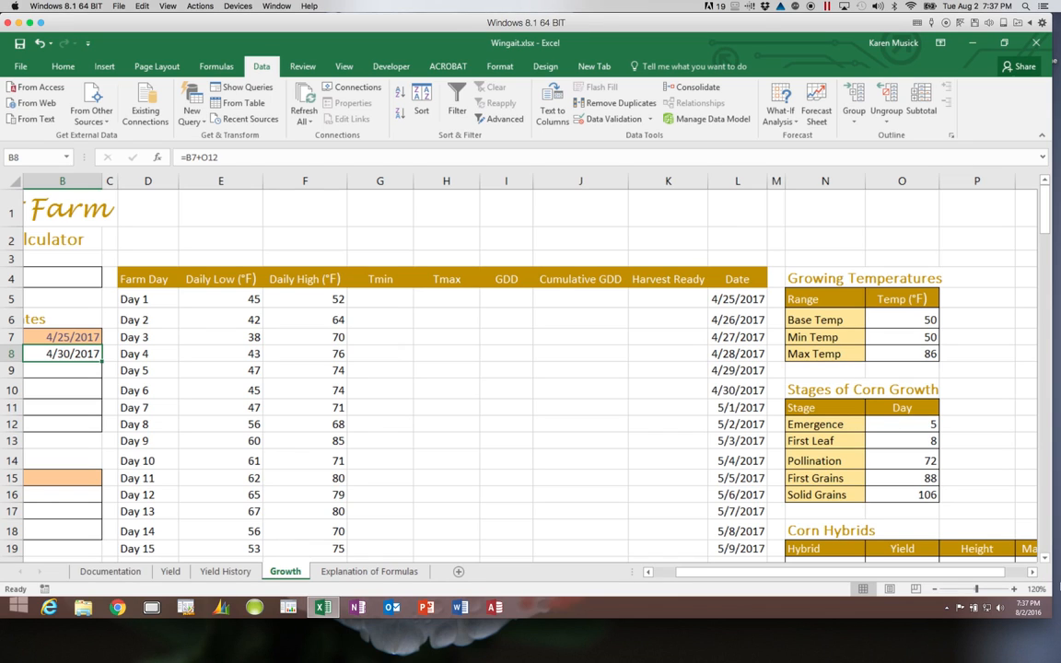
{"action": "left_click", "coordinate": [892, 435]}
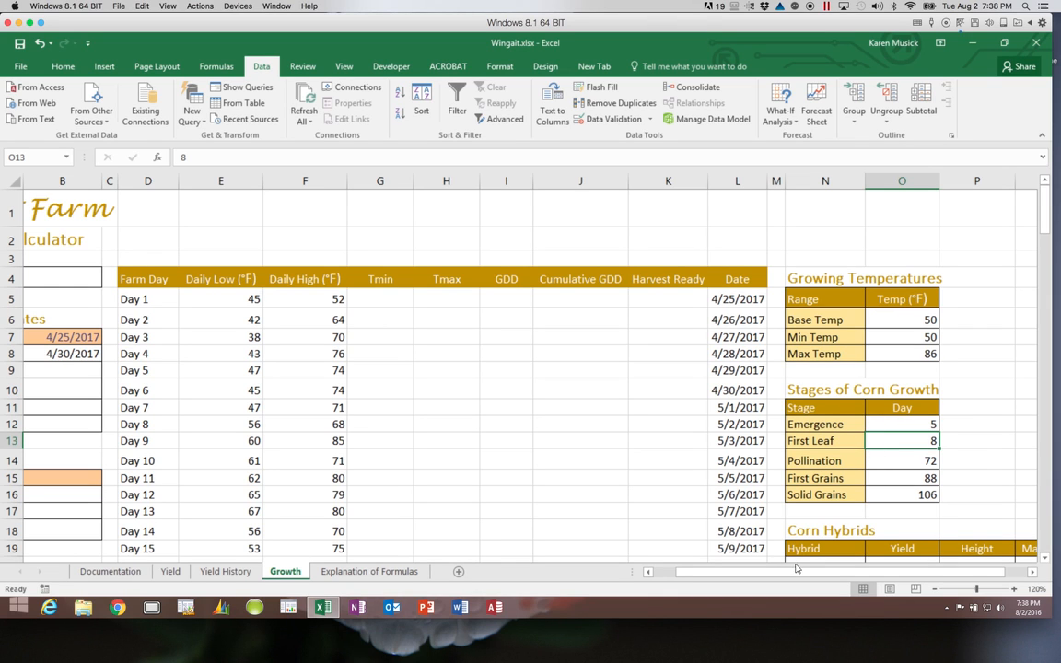
{"action": "left_click_drag", "start_coordinate": [793, 574], "coordinate": [731, 575]}
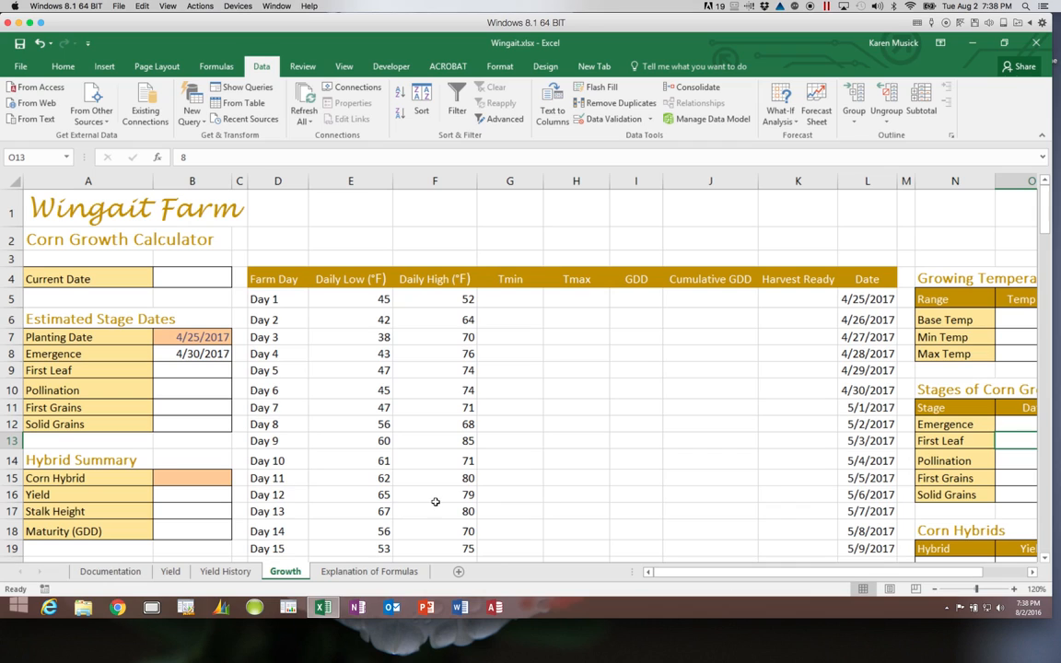
{"action": "left_click", "coordinate": [214, 354]}
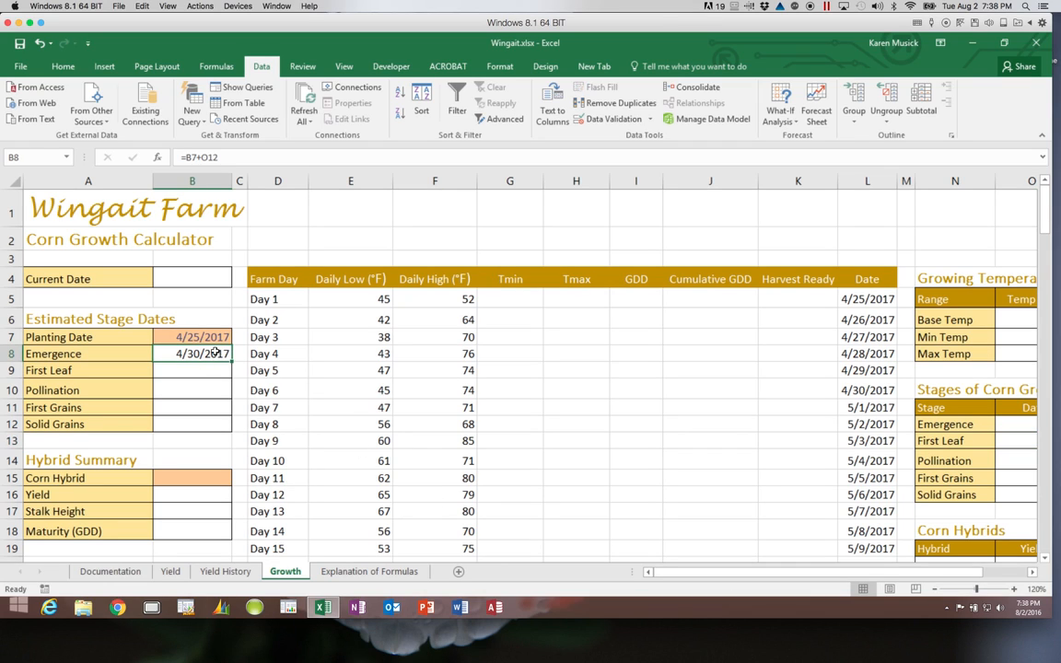
{"action": "left_click", "coordinate": [189, 158]}
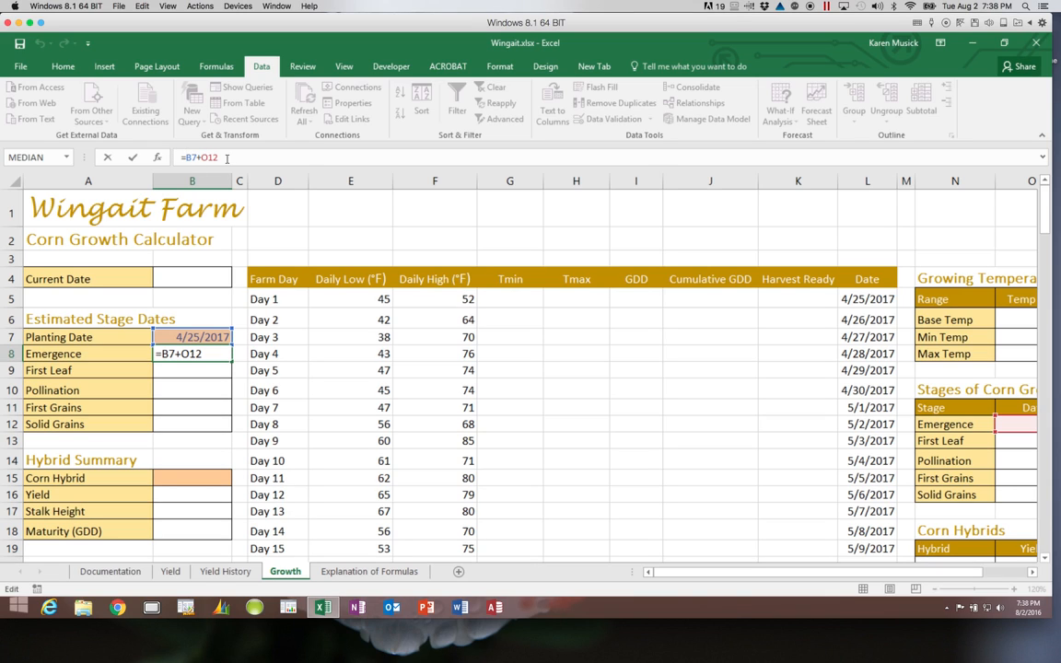
{"action": "type", "text": "$B$"}
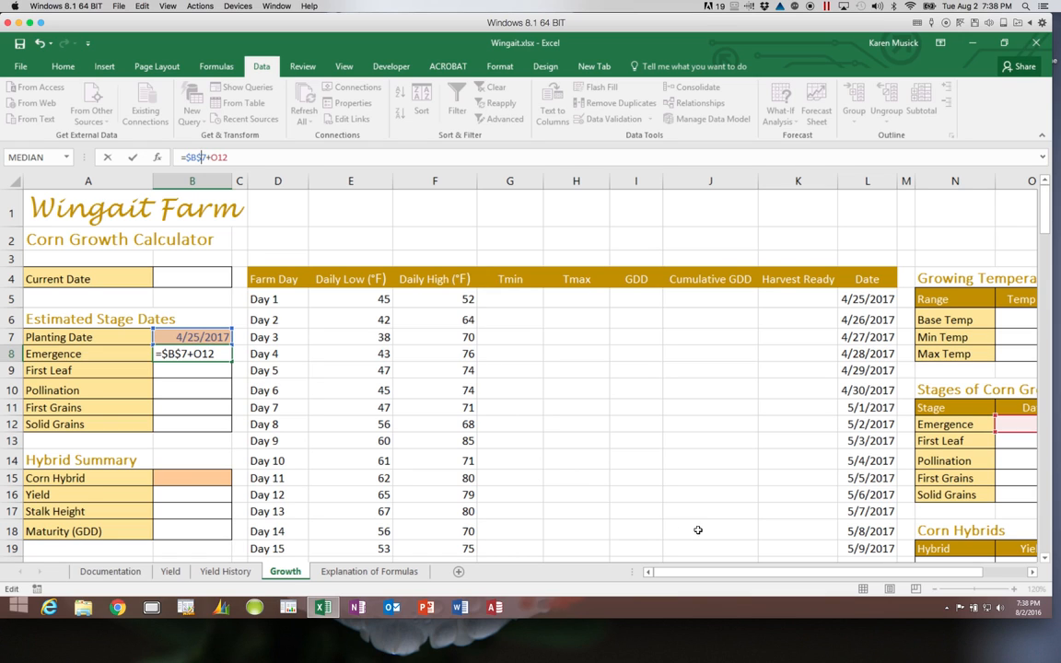
{"action": "scroll", "coordinate": [930, 516], "scroll_direction": "right", "scroll_amount": 3}
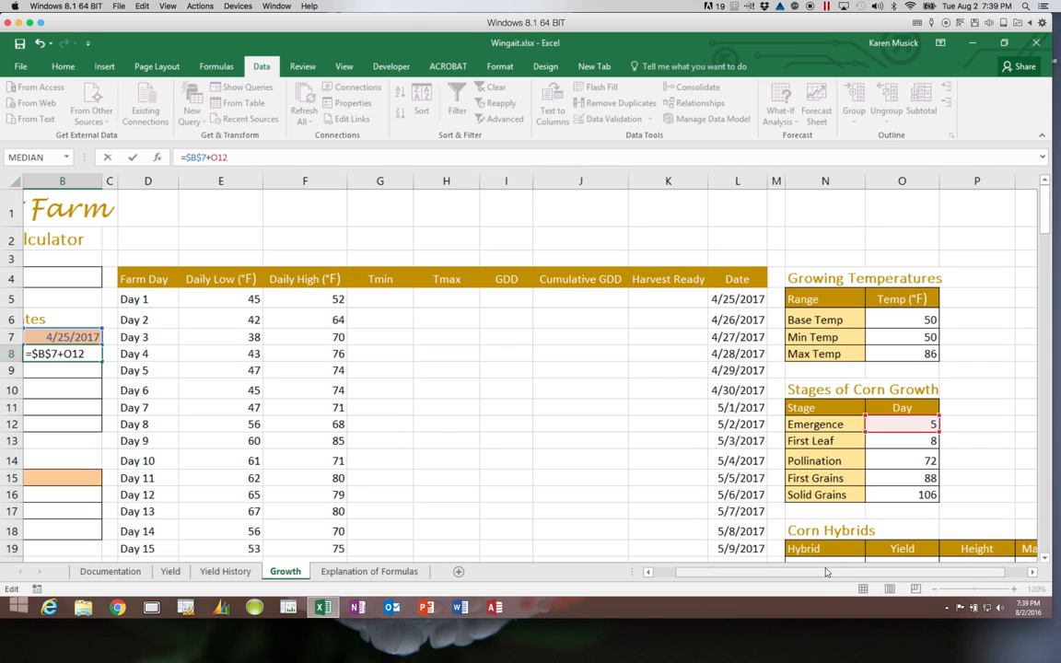
{"action": "left_click_drag", "start_coordinate": [826, 572], "coordinate": [799, 578]}
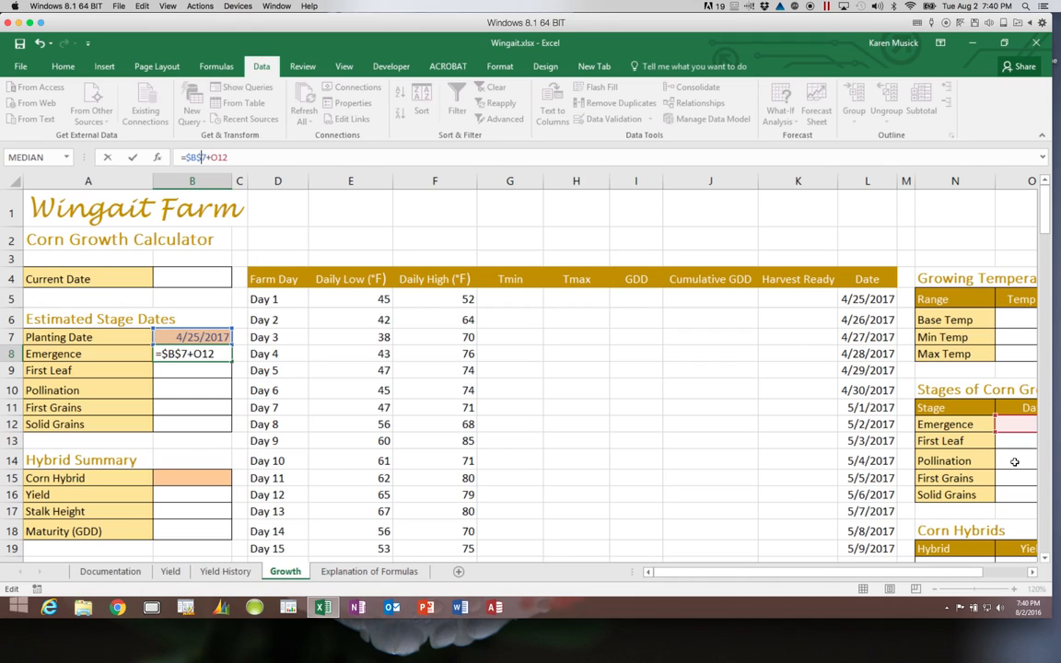
{"action": "key", "text": "Return"}
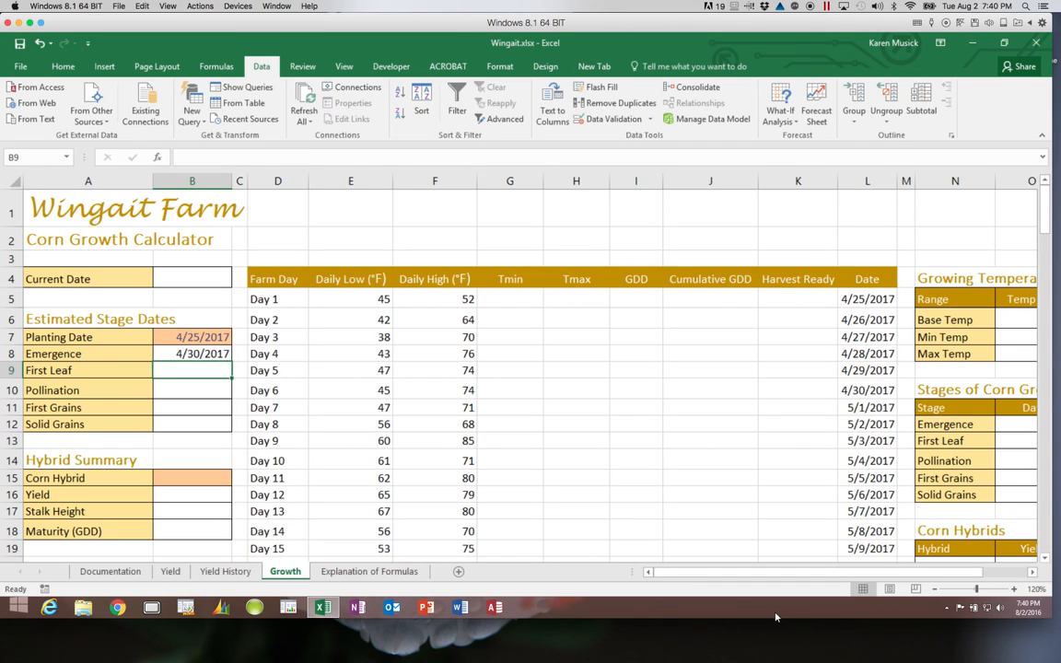
{"action": "left_click", "coordinate": [223, 355]}
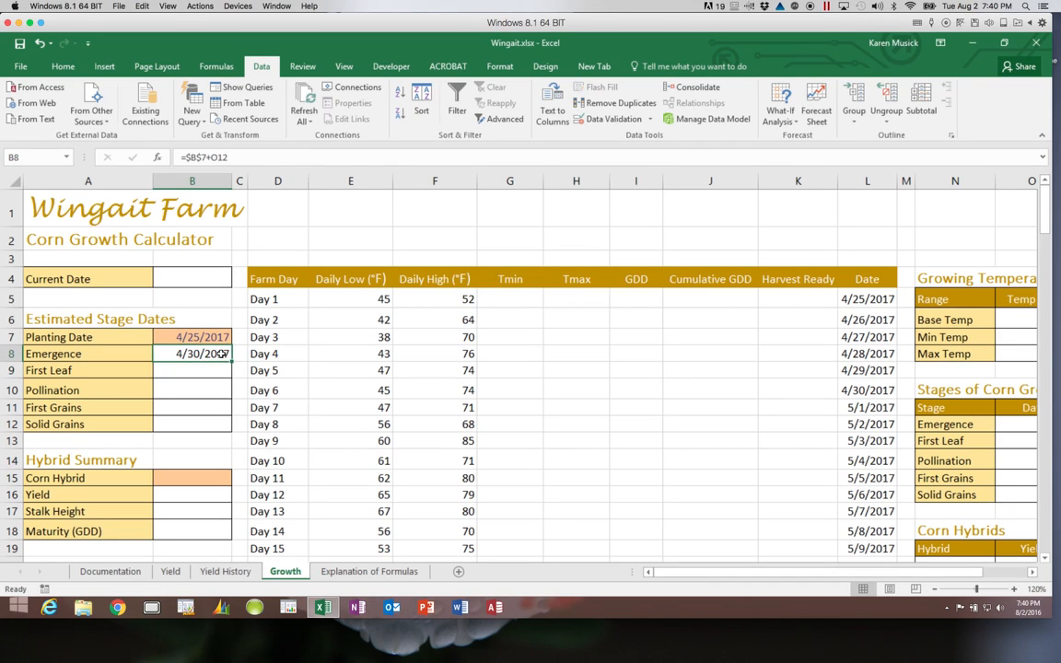
{"action": "left_click_drag", "start_coordinate": [229, 362], "coordinate": [225, 426]}
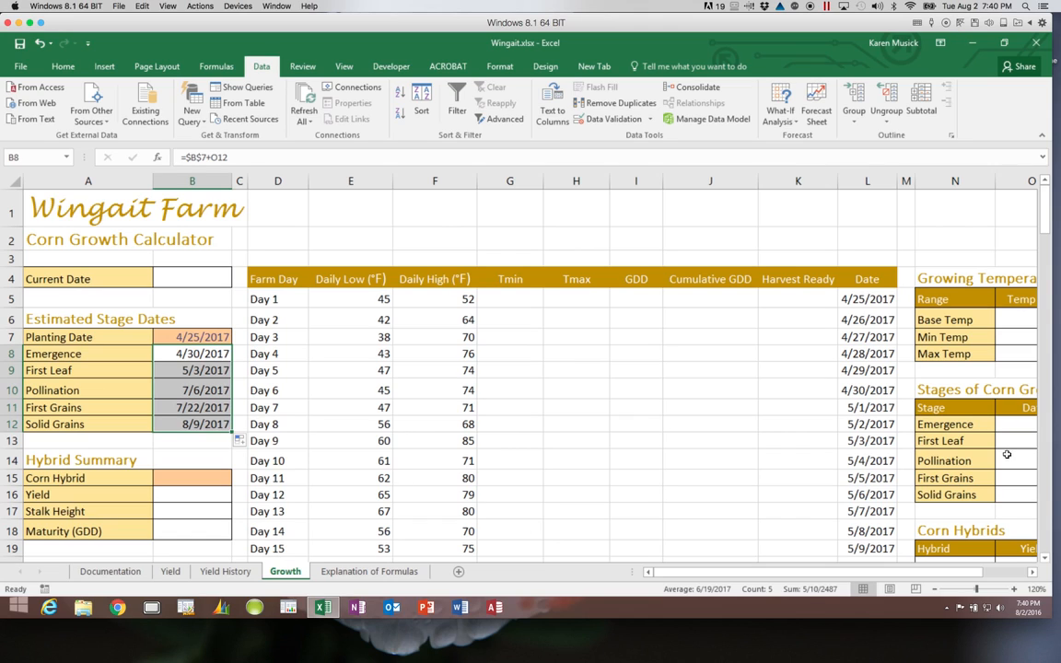
Change the Emergence formula to relative =B7+O12, fill it into B9, and inspect the formulas in B8 and B9.
{"action": "left_click", "coordinate": [213, 355]}
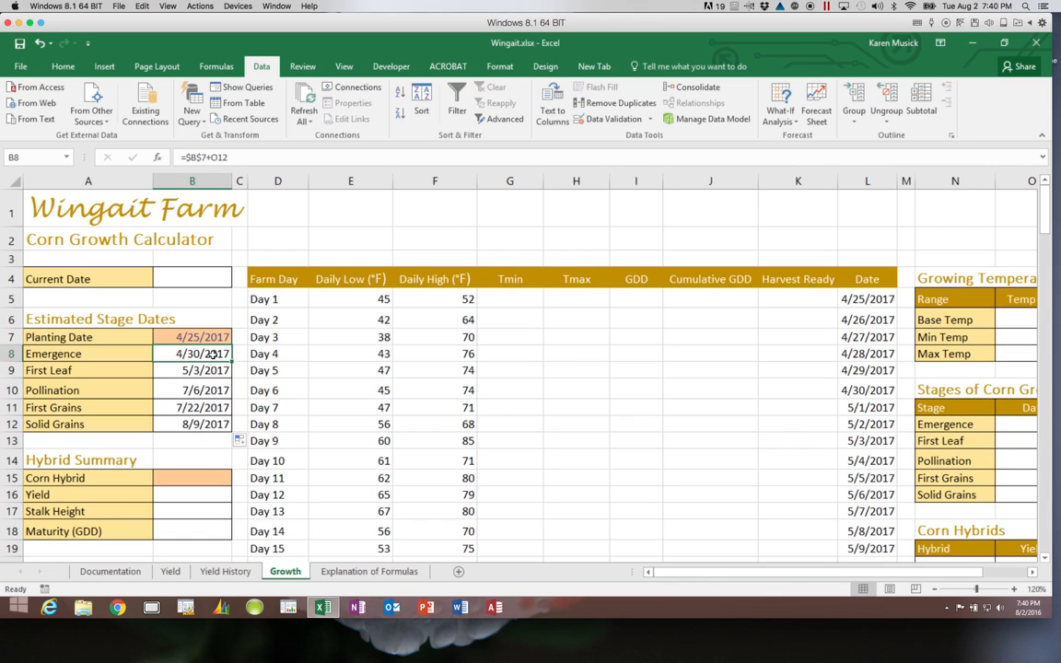
{"action": "left_click", "coordinate": [188, 158]}
{"action": "key", "text": "BackSpace"}
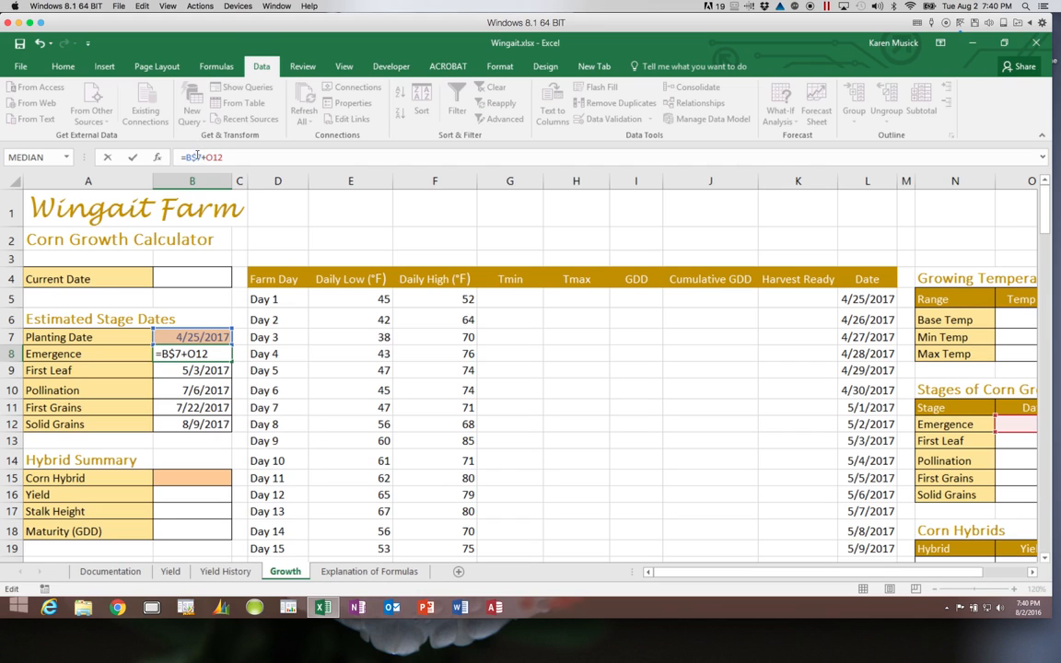
{"action": "key", "text": "Return"}
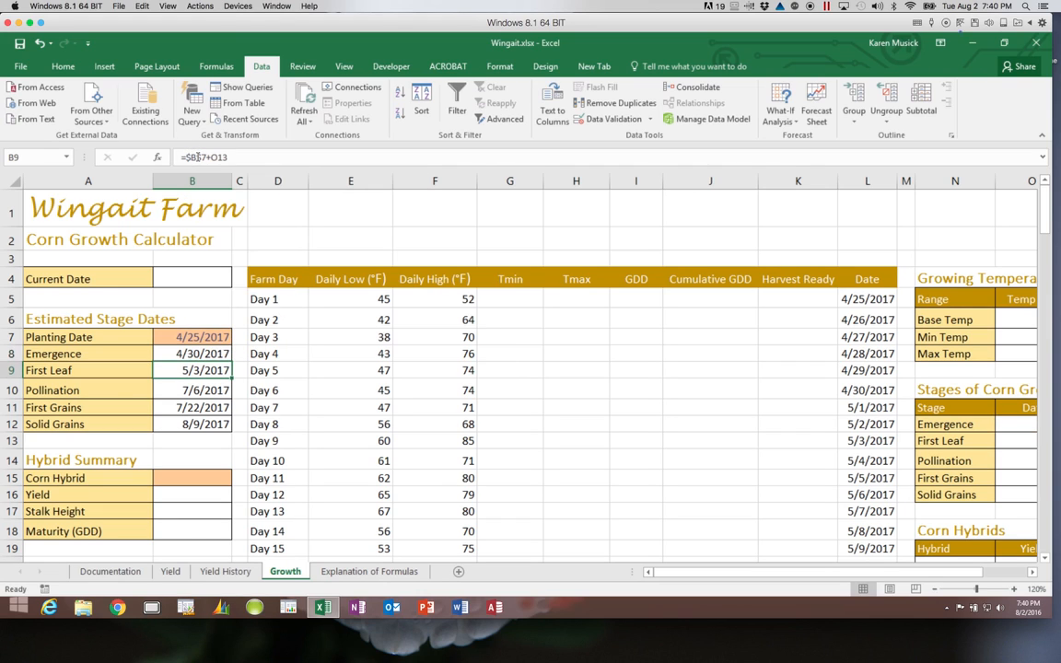
{"action": "left_click", "coordinate": [214, 356]}
{"action": "left_click_drag", "start_coordinate": [230, 363], "coordinate": [232, 372]}
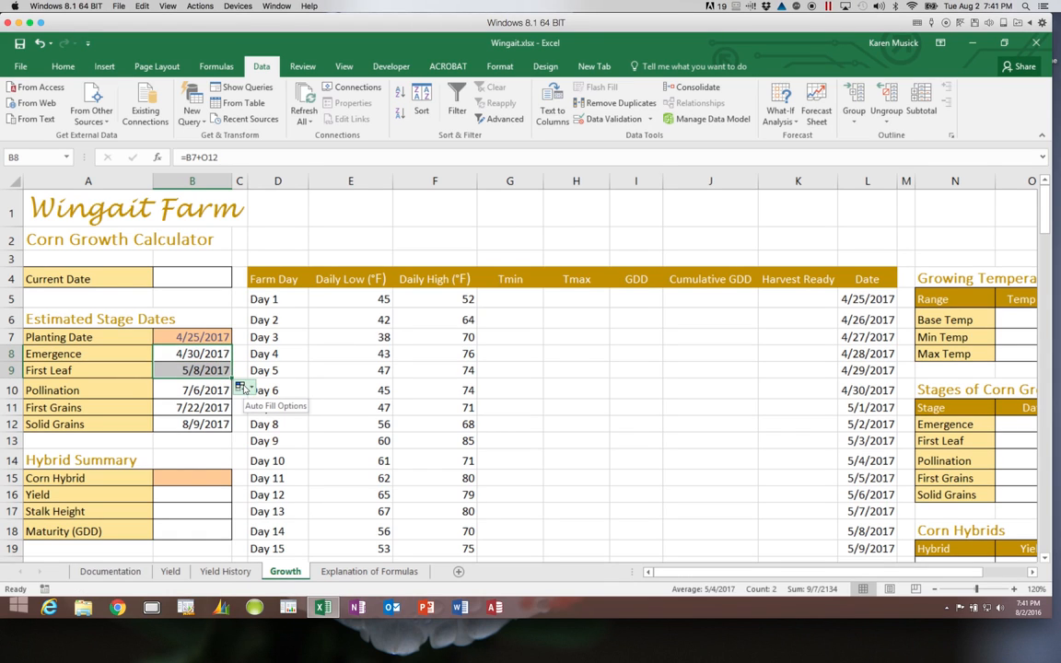
{"action": "left_click", "coordinate": [206, 356]}
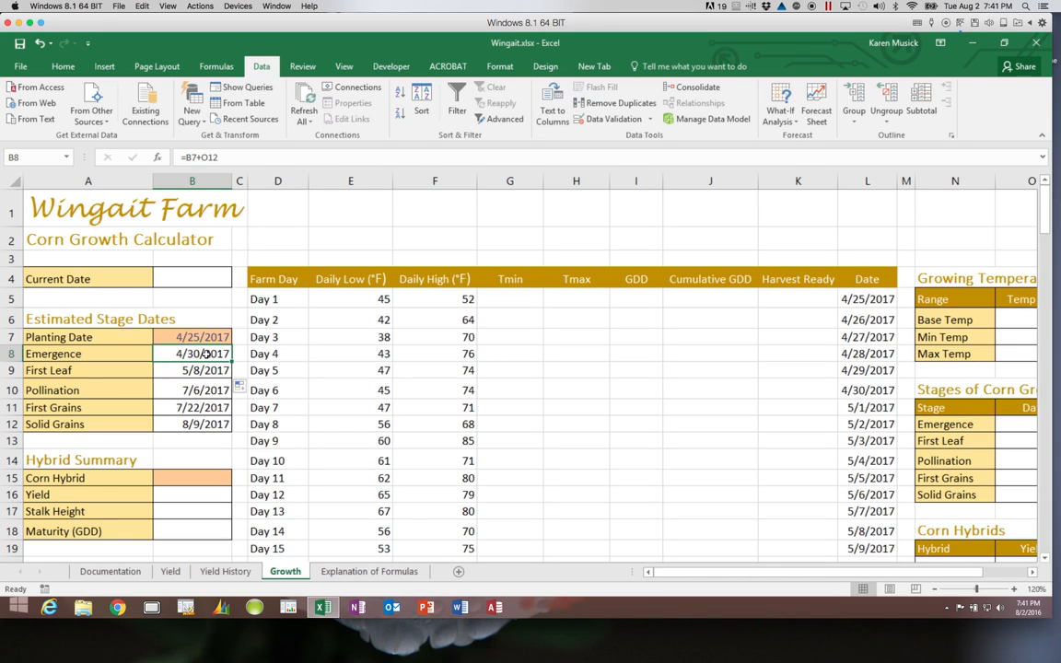
{"action": "left_click", "coordinate": [201, 371]}
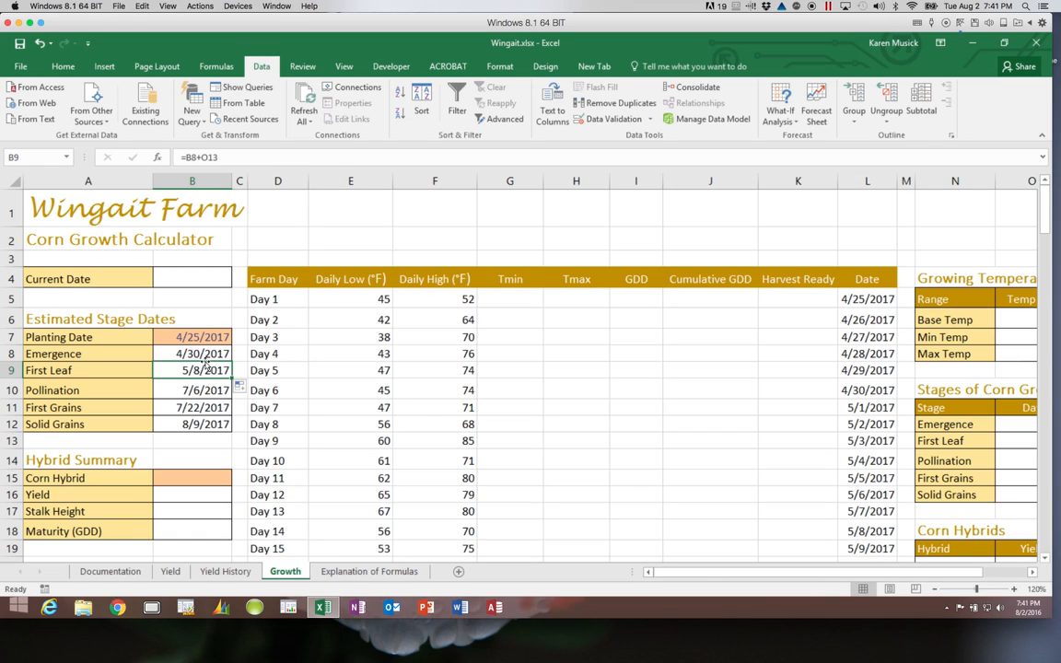
Restore the absolute reference in B8 as =$B$7+O12 and fill it into the First Leaf cell B9.
{"action": "left_click", "coordinate": [204, 354]}
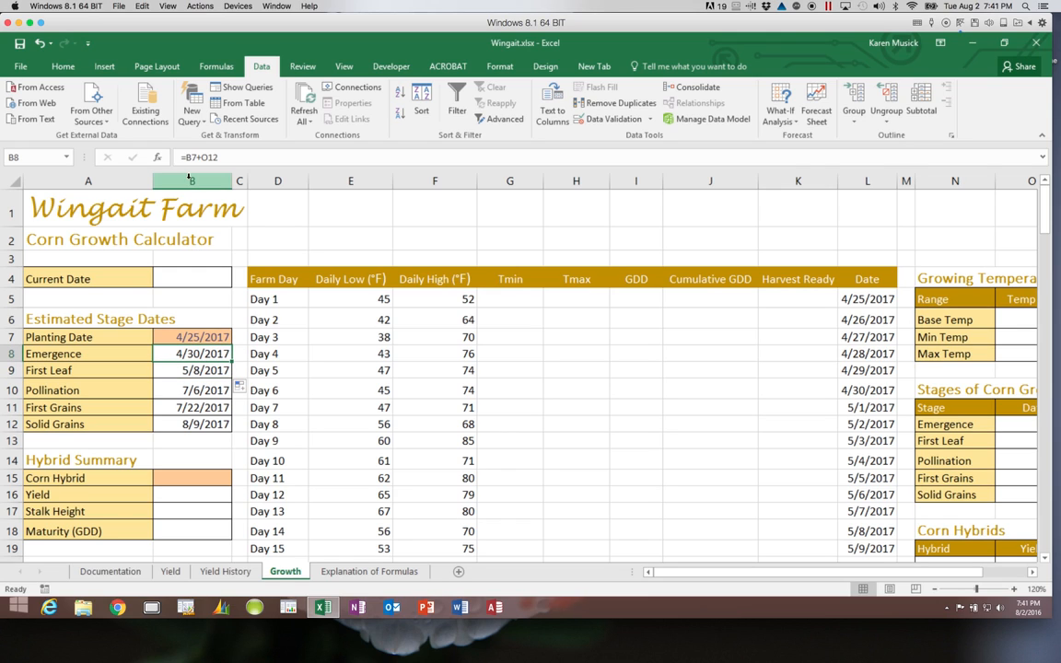
{"action": "left_click", "coordinate": [187, 158]}
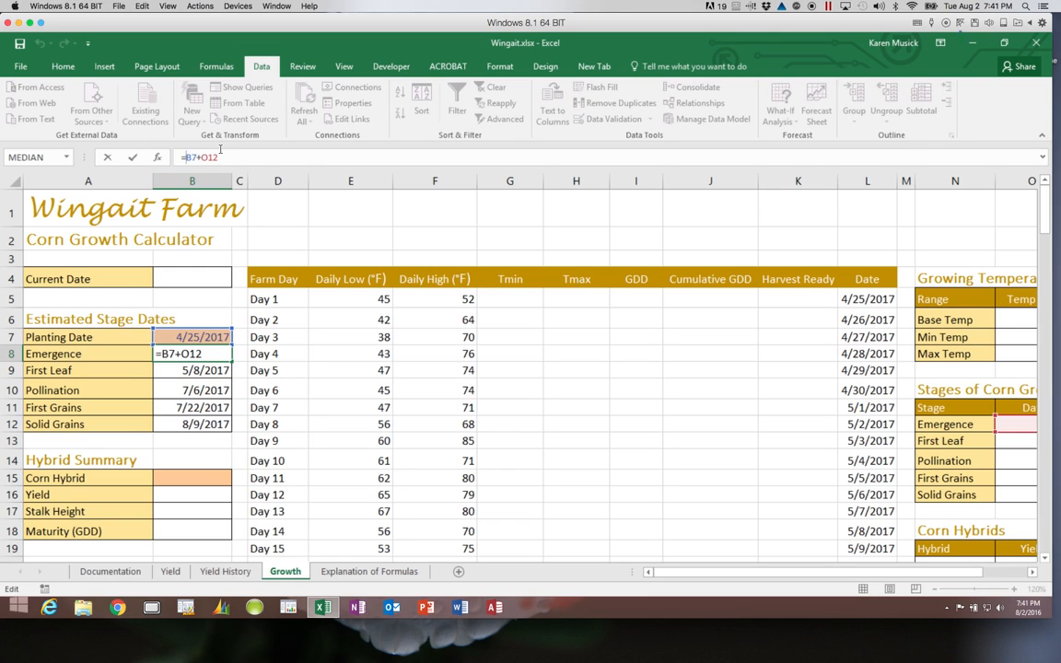
{"action": "type", "text": "$"}
{"action": "key", "text": "Right"}
{"action": "type", "text": "$"}
{"action": "key", "text": "Return"}
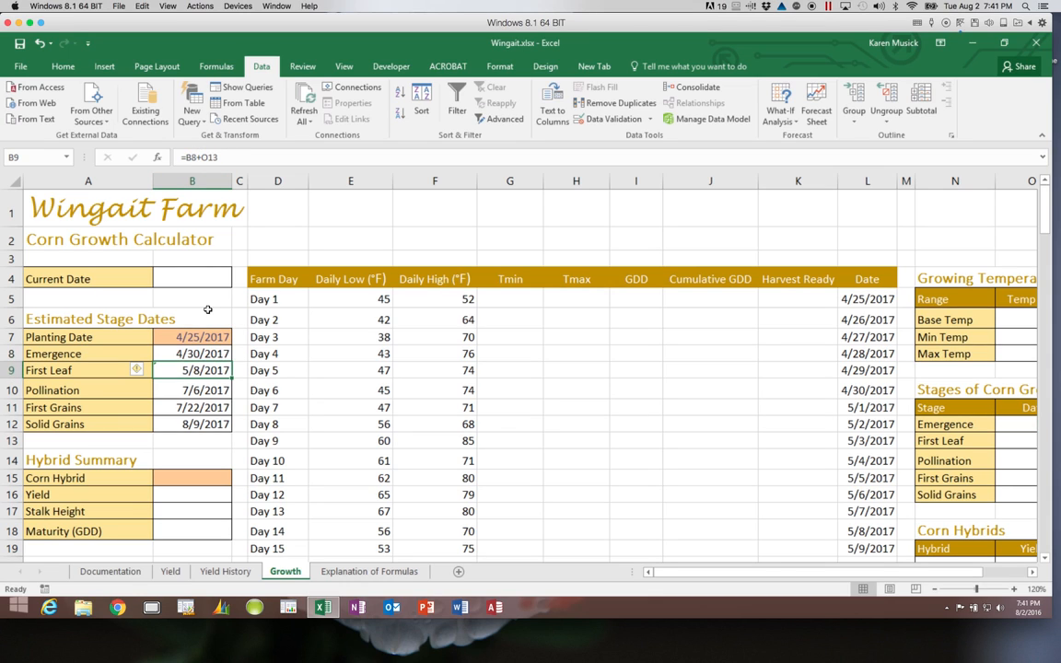
{"action": "left_click", "coordinate": [227, 358]}
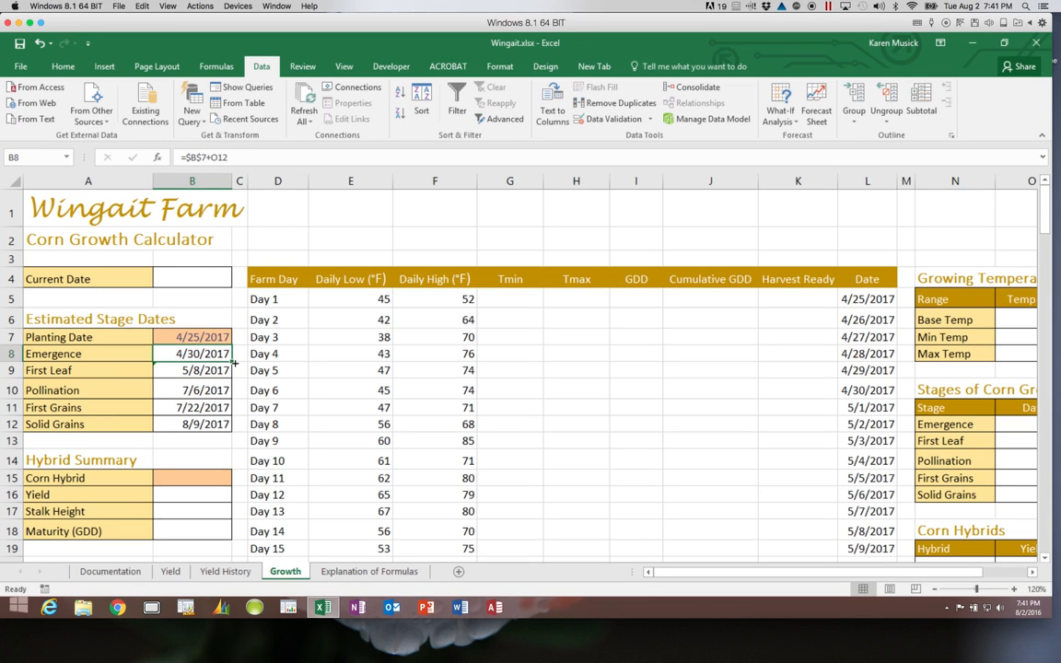
{"action": "left_click_drag", "start_coordinate": [231, 363], "coordinate": [228, 372]}
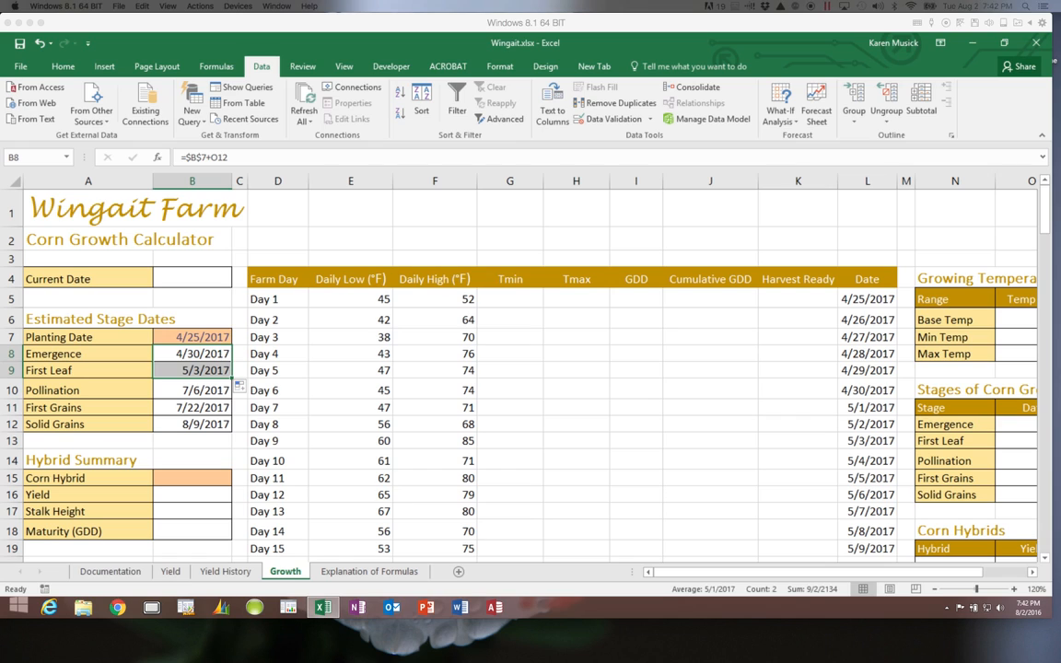
Examine the inputs for the Day 1 Tmin calculation: the Daily Low in E5 and the Min Temp in O7.
{"action": "left_click", "coordinate": [496, 298]}
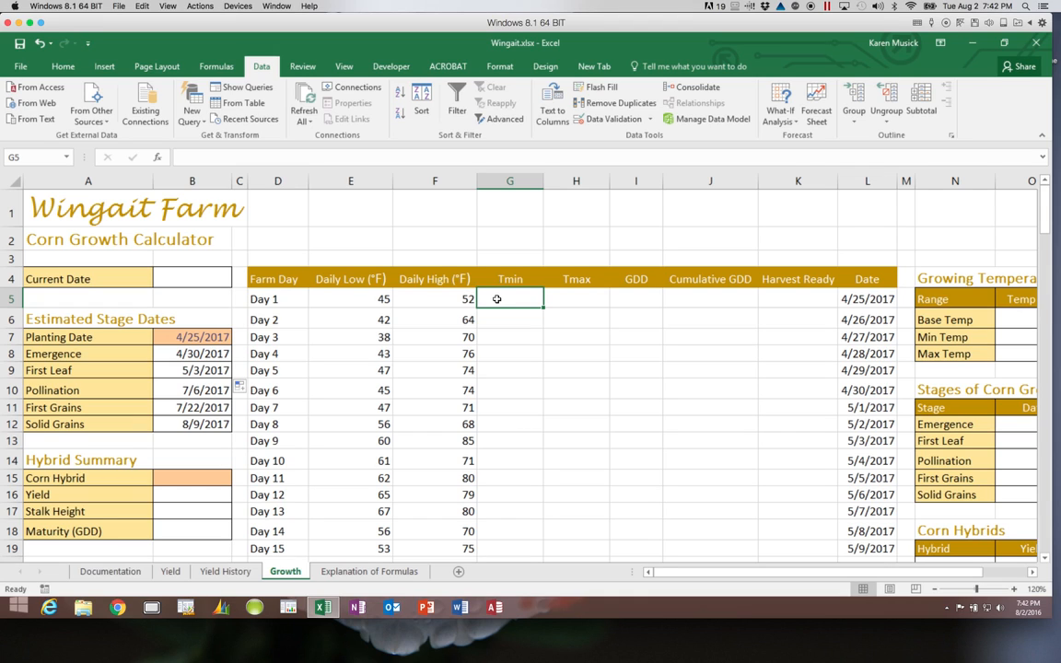
{"action": "left_click", "coordinate": [1031, 572]}
{"action": "left_click", "coordinate": [1031, 572]}
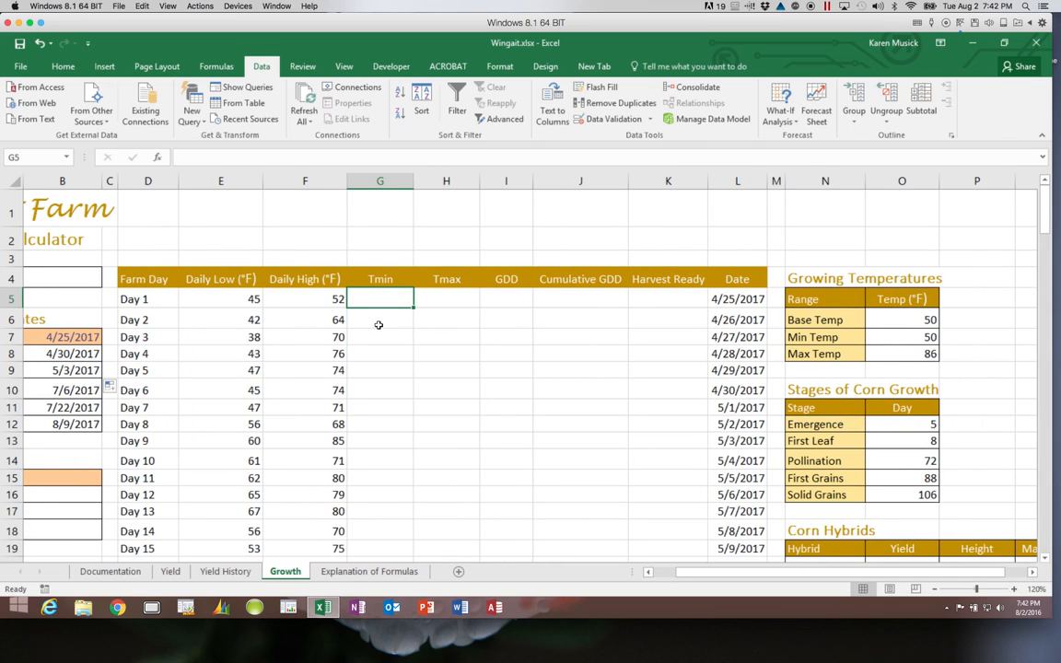
{"action": "left_click", "coordinate": [254, 299]}
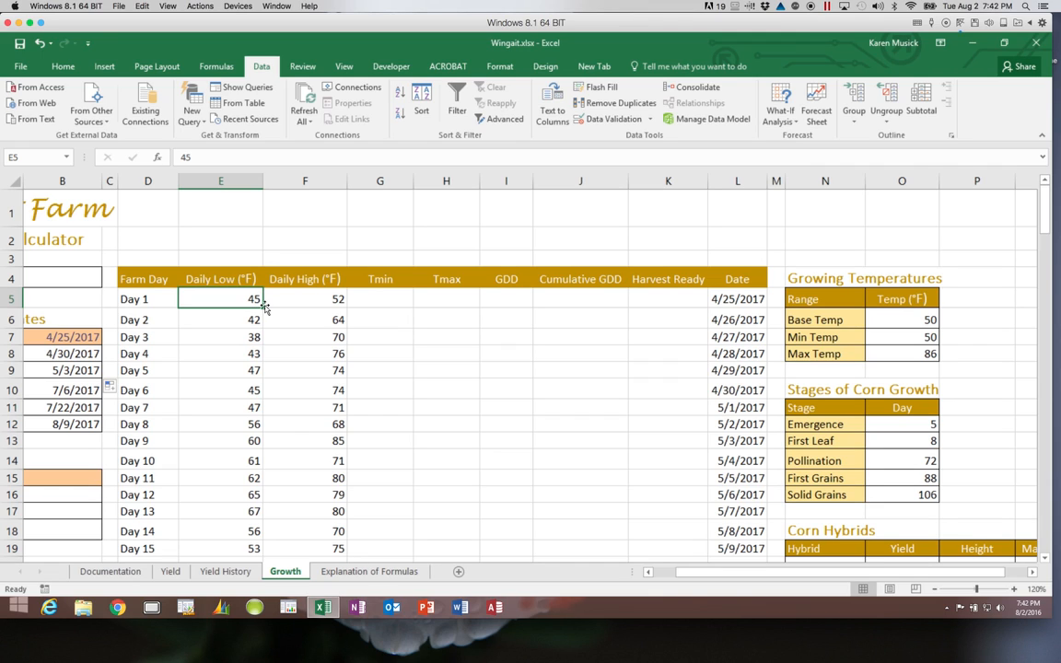
{"action": "left_click", "coordinate": [886, 339]}
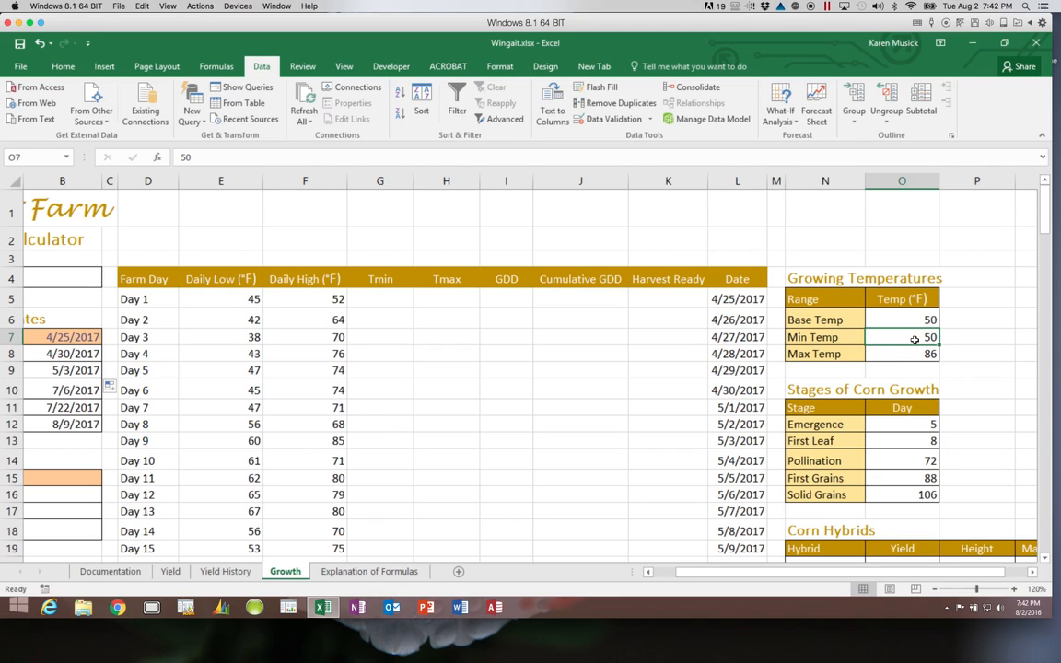
{"action": "left_click_drag", "start_coordinate": [725, 578], "coordinate": [687, 573]}
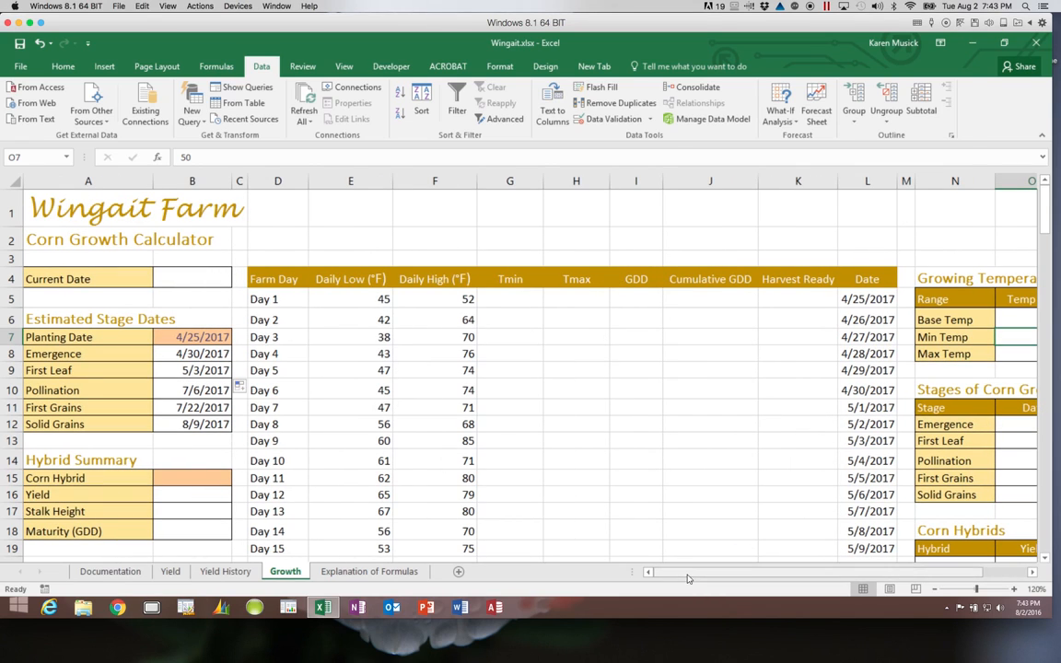
Write the Day 1 Tmin formula =MAX(E5,O7) in G5, comparing the Daily Low with the Min Temp.
{"action": "left_click", "coordinate": [525, 300]}
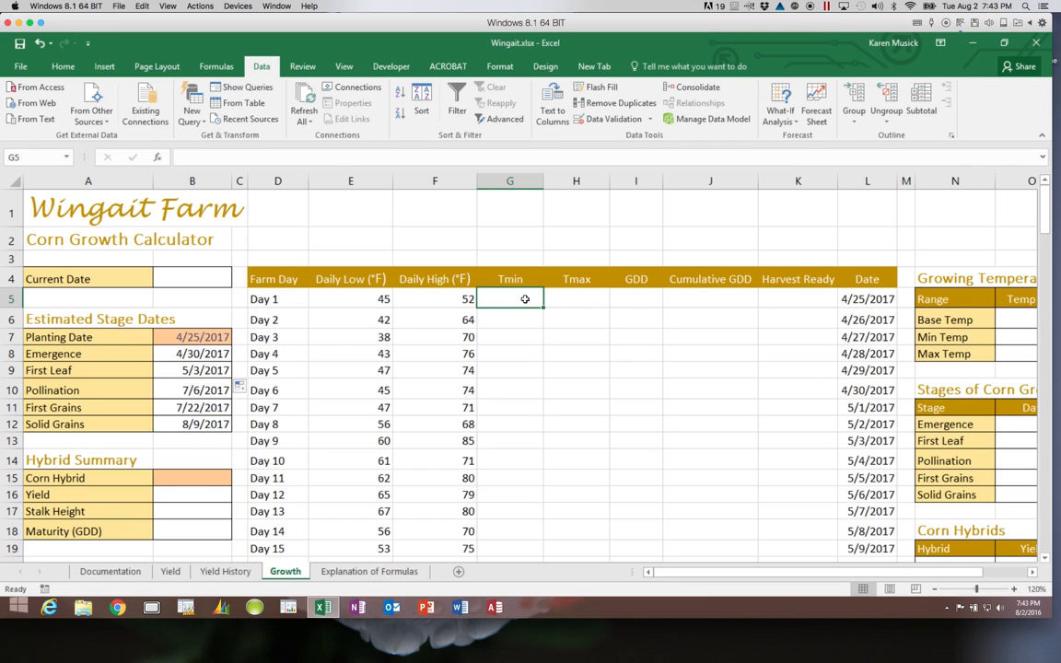
{"action": "type", "text": "="}
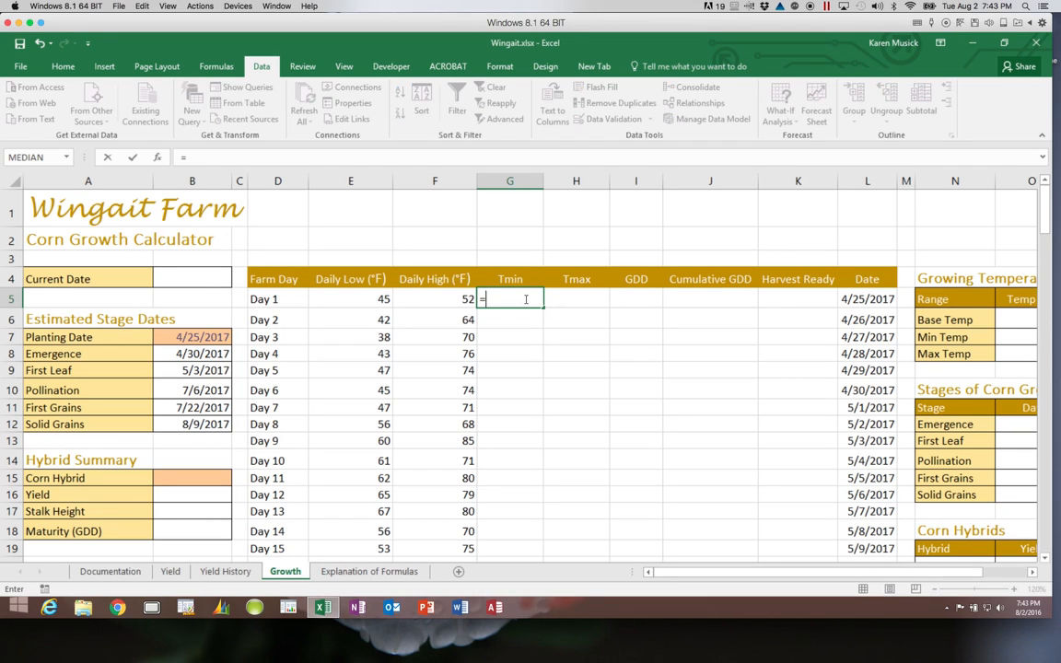
{"action": "type", "text": "Max"}
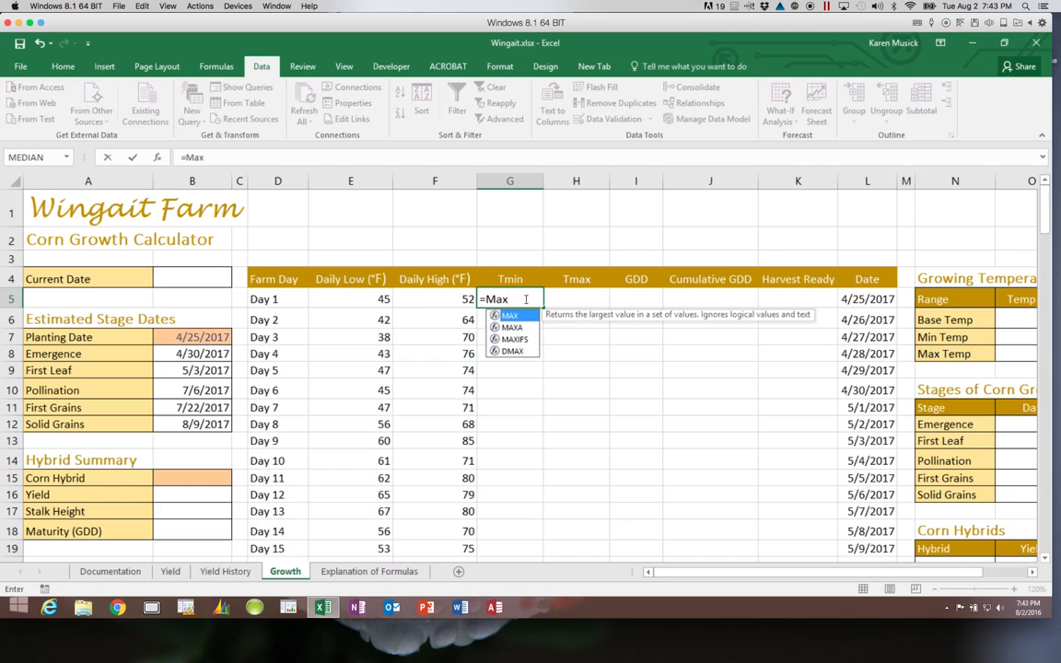
{"action": "type", "text": "("}
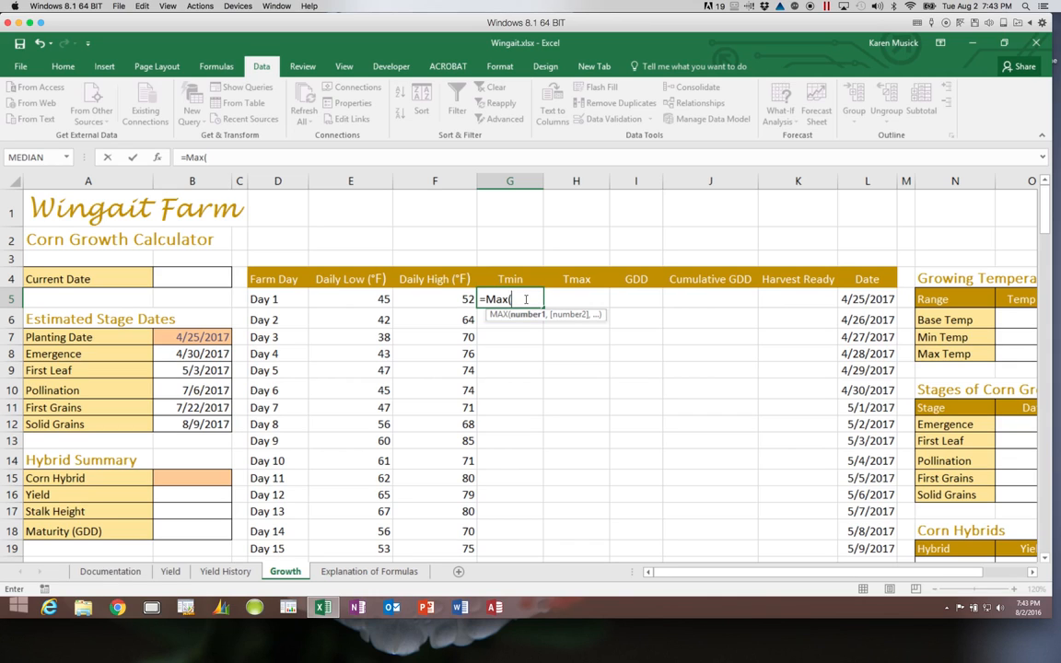
{"action": "left_click", "coordinate": [378, 298]}
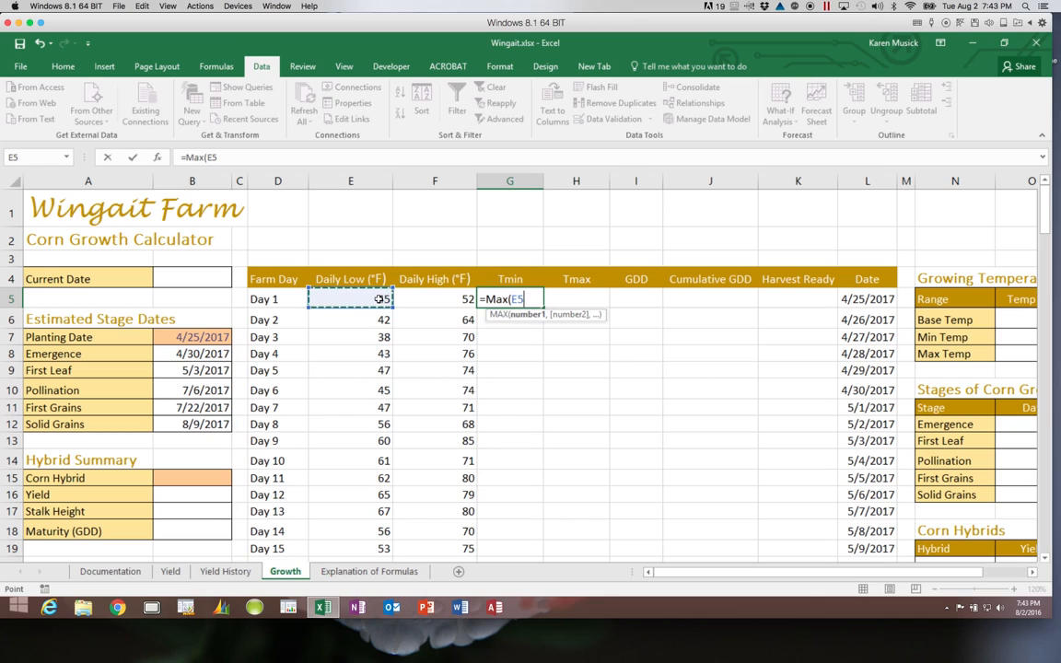
{"action": "type", "text": ","}
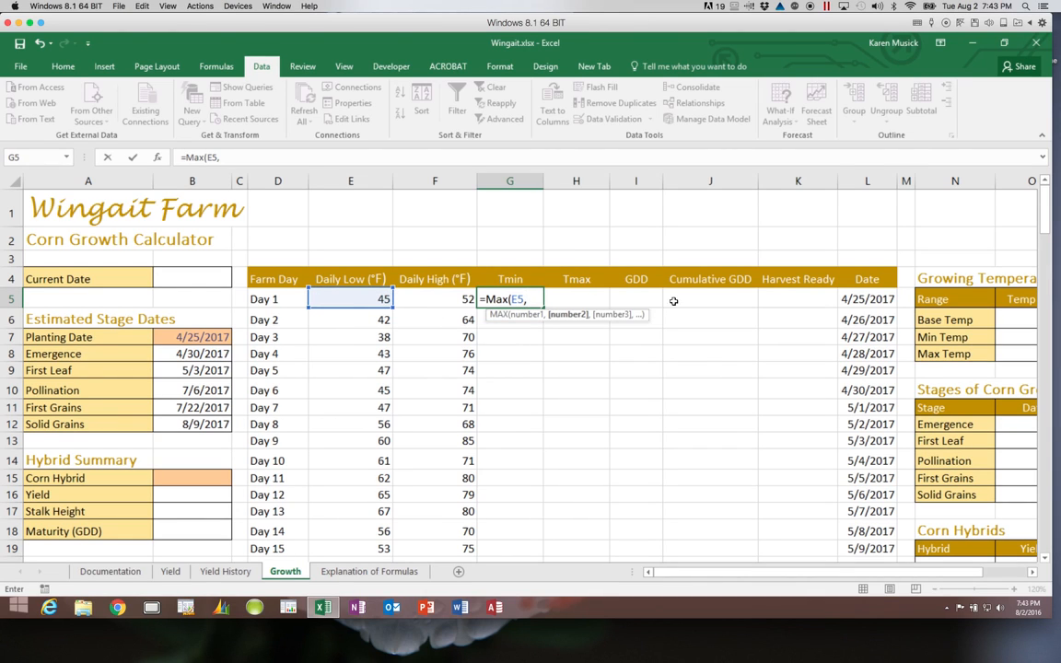
{"action": "left_click", "coordinate": [1005, 338]}
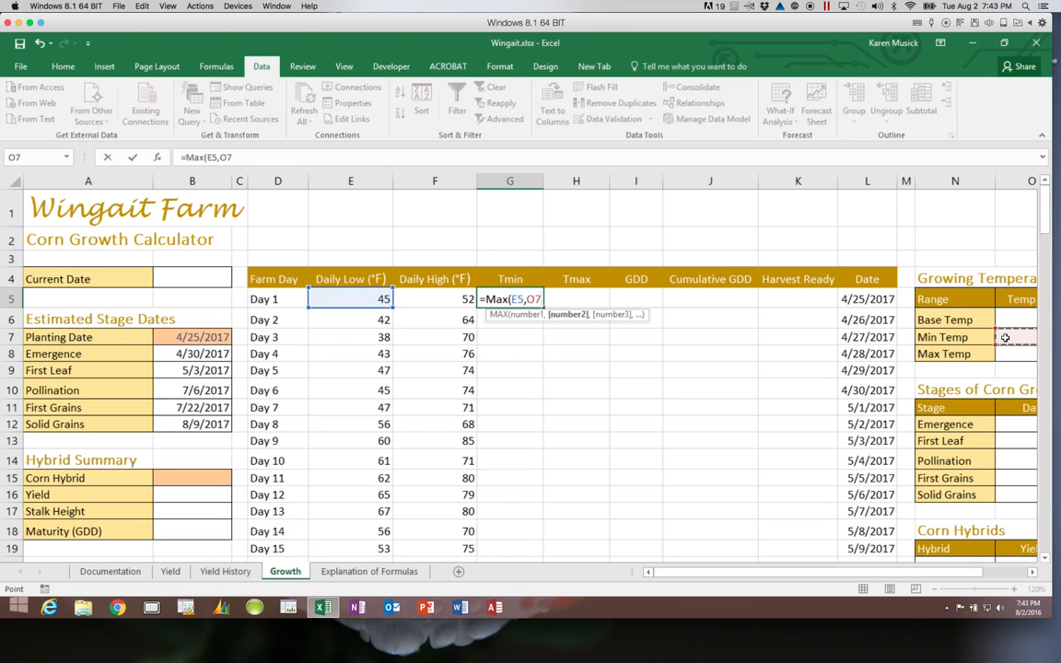
{"action": "type", "text": ")"}
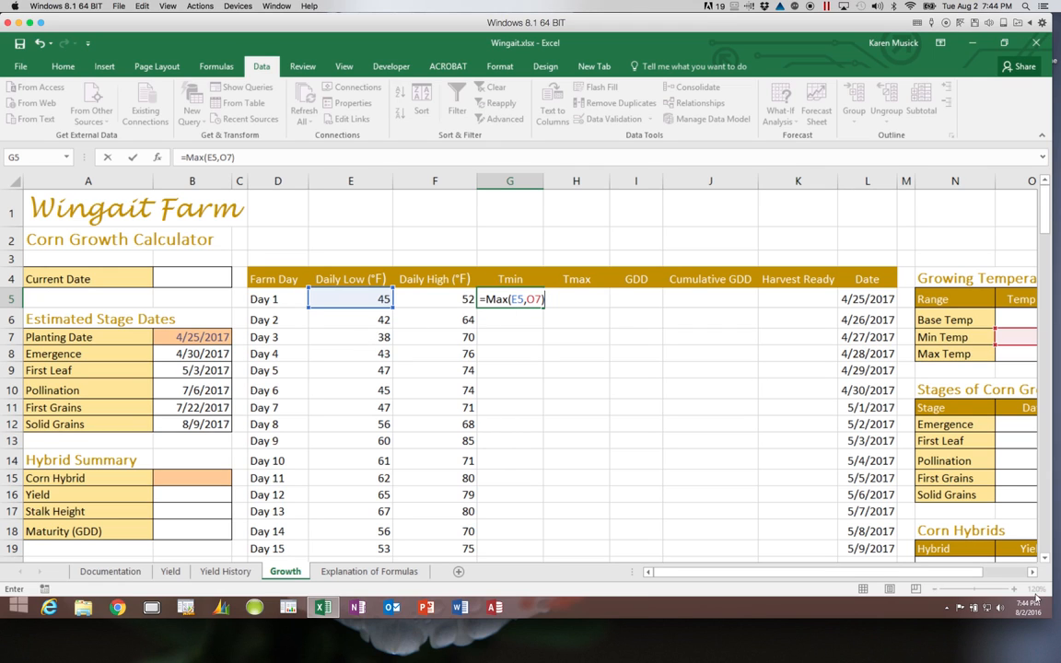
Make the Min Temp reference absolute so G5 holds =MAX(E5,$O$7), enter it, and check the formula.
{"action": "scroll", "coordinate": [932, 519], "scroll_direction": "right", "scroll_amount": 2}
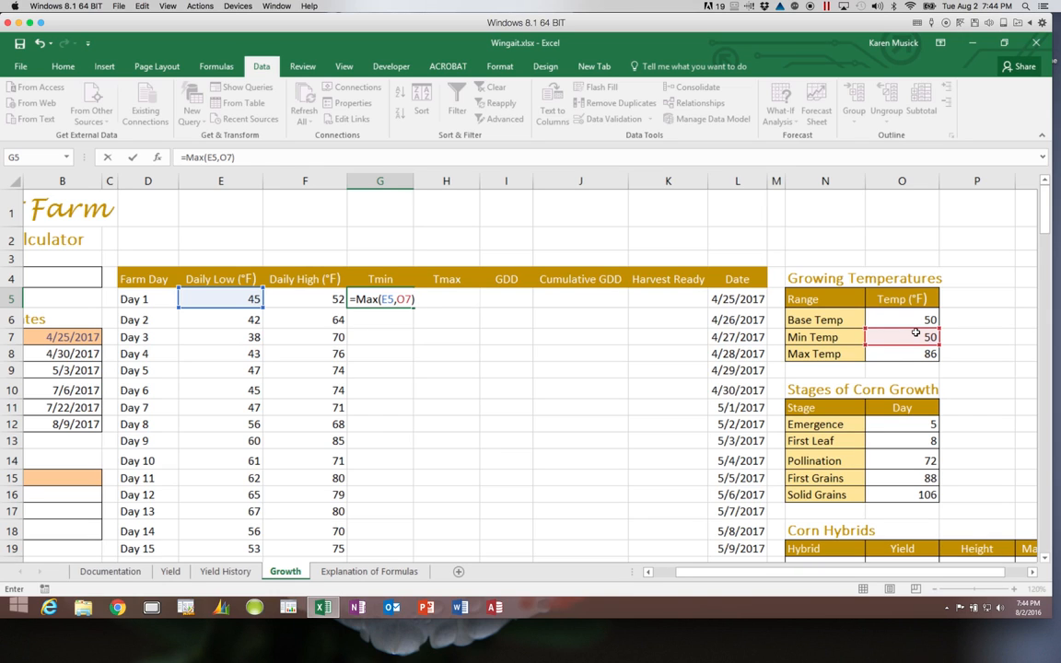
{"action": "left_click", "coordinate": [398, 299]}
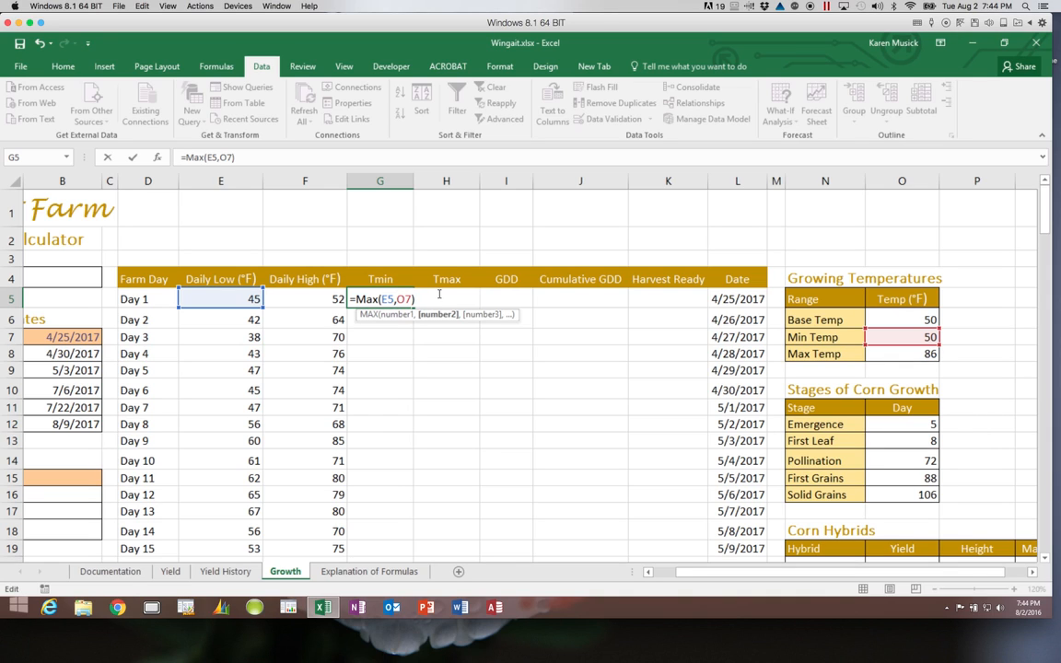
{"action": "type", "text": "$"}
{"action": "left_click", "coordinate": [410, 300]}
{"action": "type", "text": "$"}
{"action": "key", "text": "Return"}
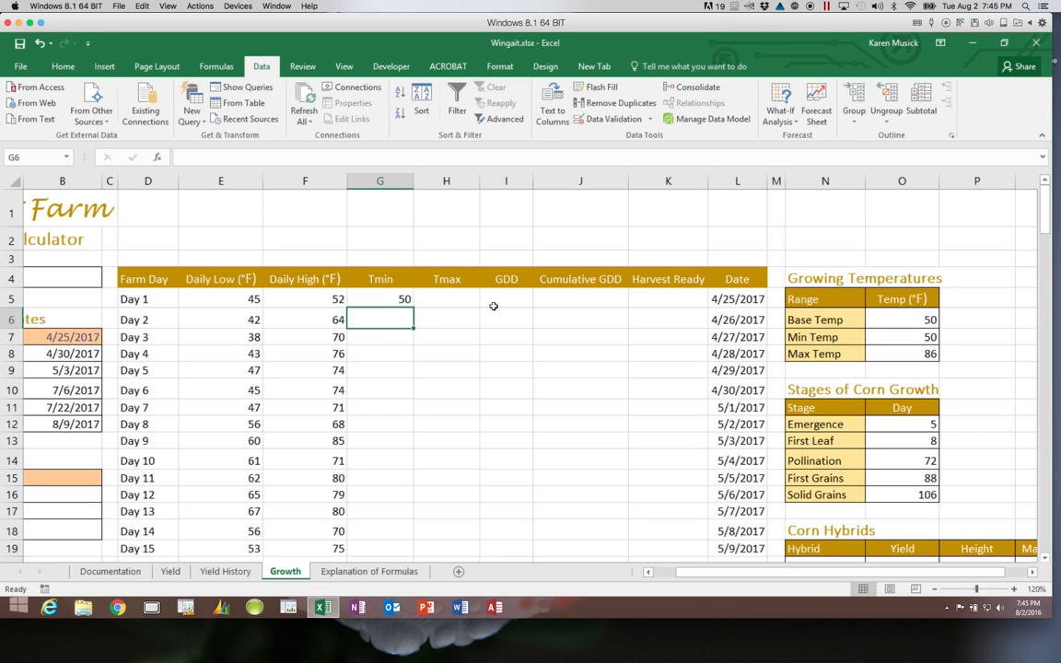
{"action": "left_click", "coordinate": [439, 301]}
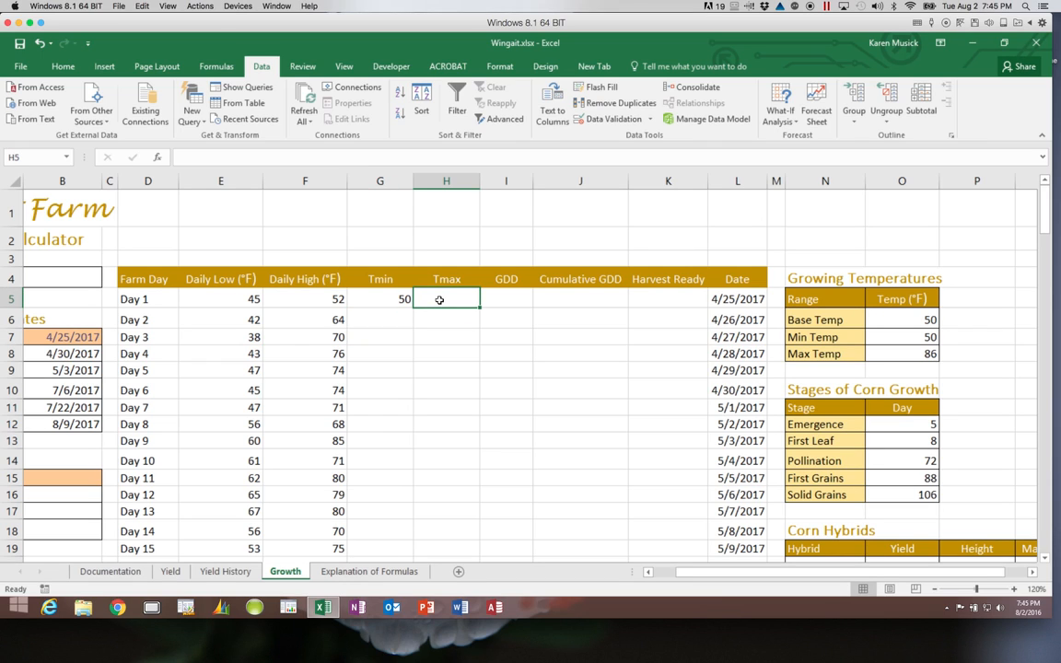
{"action": "left_click", "coordinate": [405, 300]}
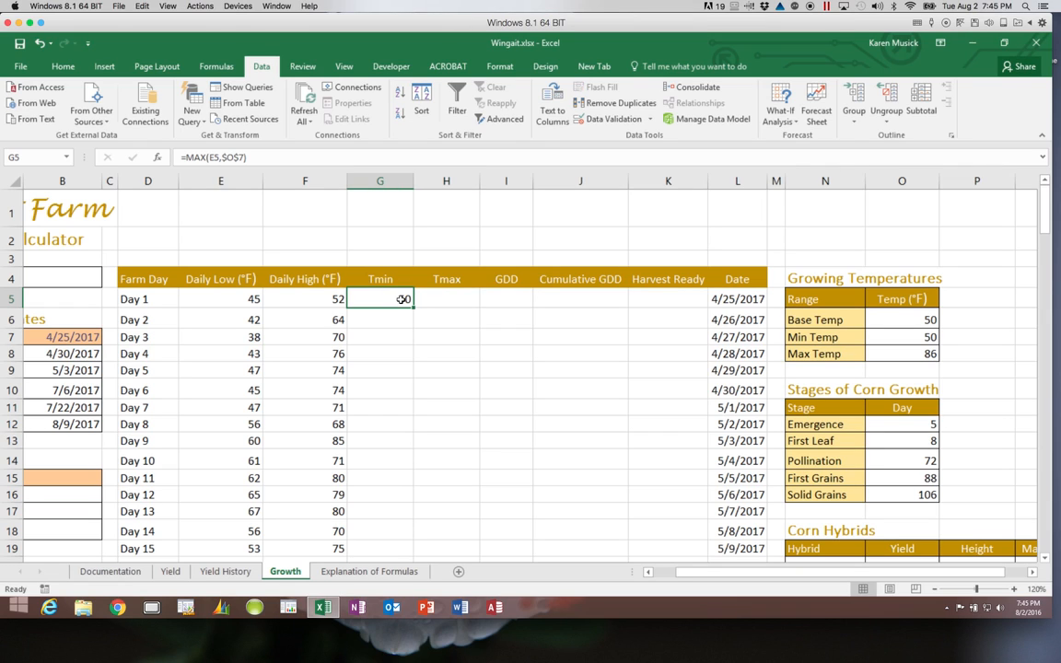
Begin the Day 1 Tmax formula in H5 as =MIN(F5,O8, comparing the Daily High with the Max Temp.
{"action": "left_click", "coordinate": [450, 300]}
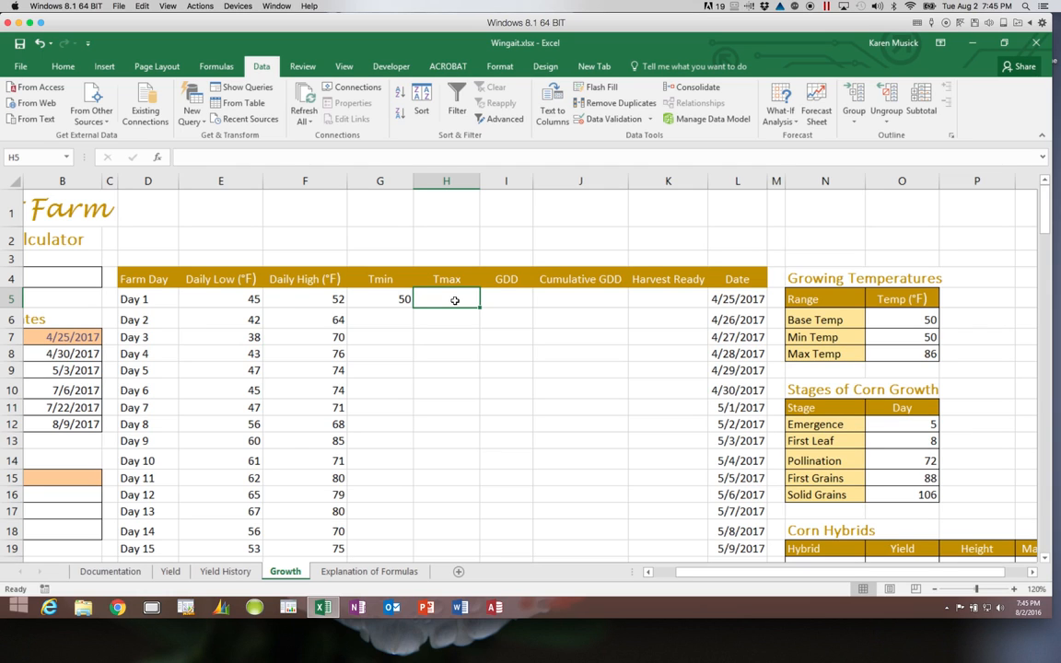
{"action": "type", "text": "="}
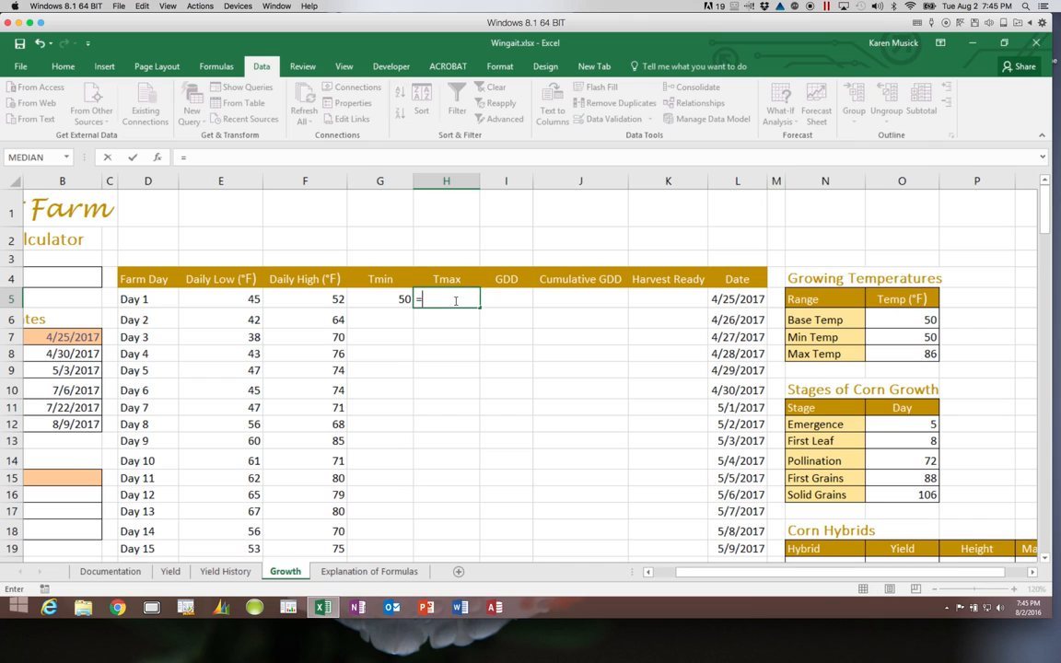
{"action": "type", "text": "min("}
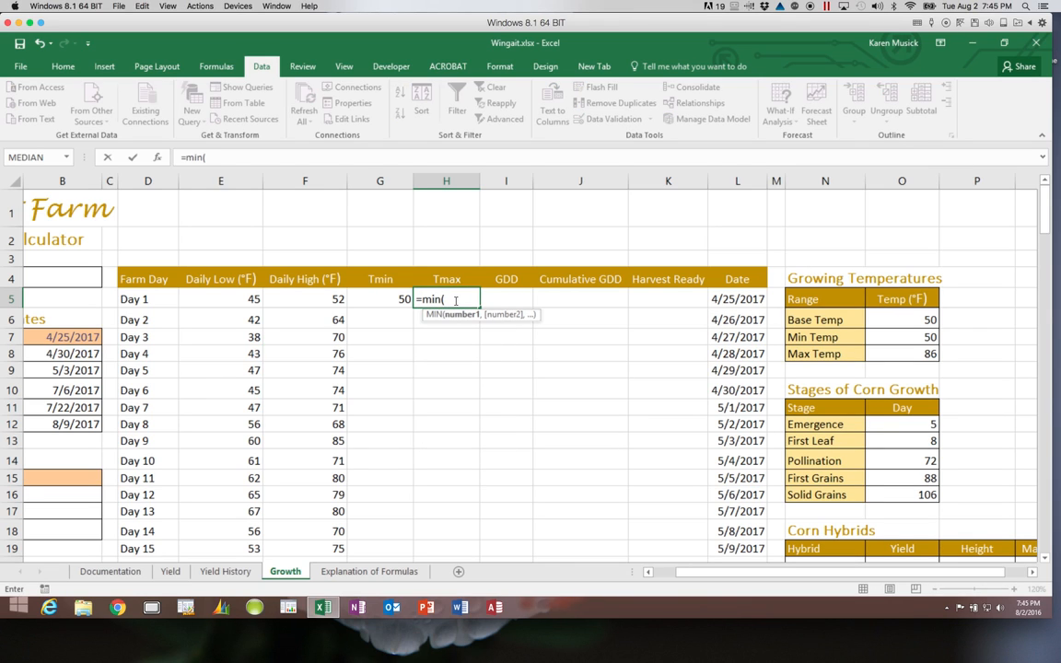
{"action": "left_click", "coordinate": [319, 298]}
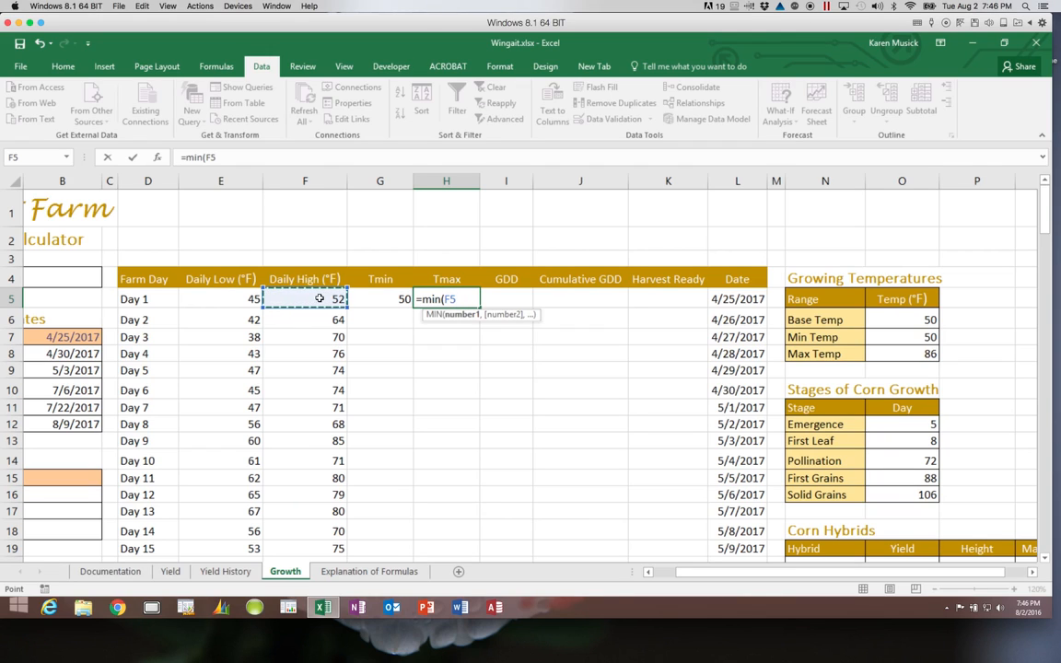
{"action": "type", "text": ","}
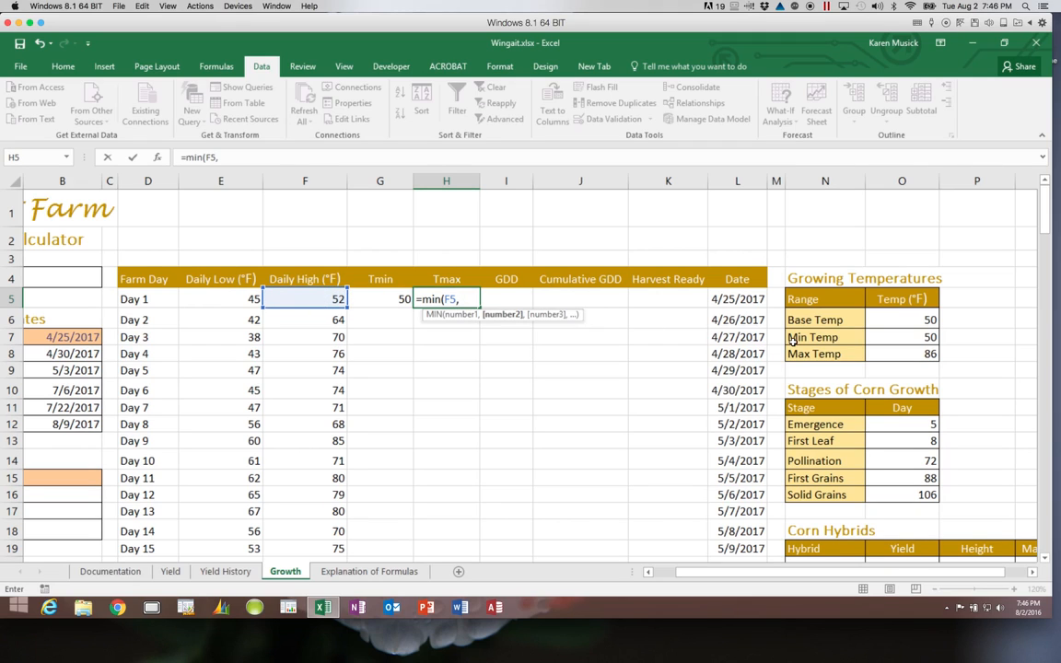
{"action": "left_click", "coordinate": [884, 356]}
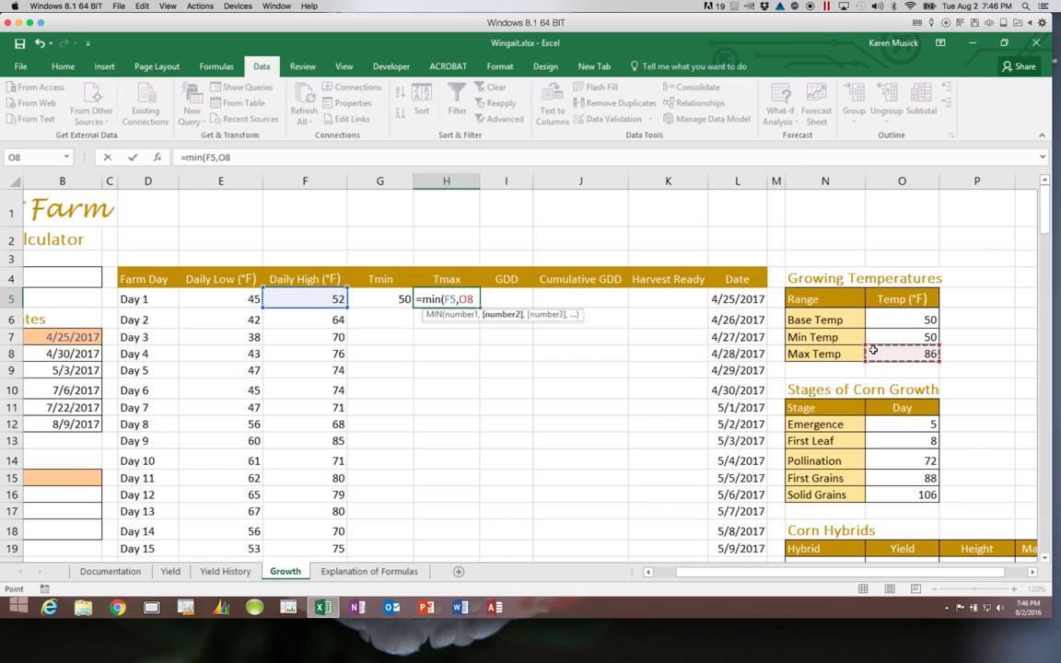
Make the Max Temp reference absolute and enter the completed Tmax formula =MIN(F5,$O$8) in H5.
{"action": "left_click", "coordinate": [460, 300]}
{"action": "type", "text": "$"}
{"action": "left_click", "coordinate": [473, 299]}
{"action": "type", "text": "$"}
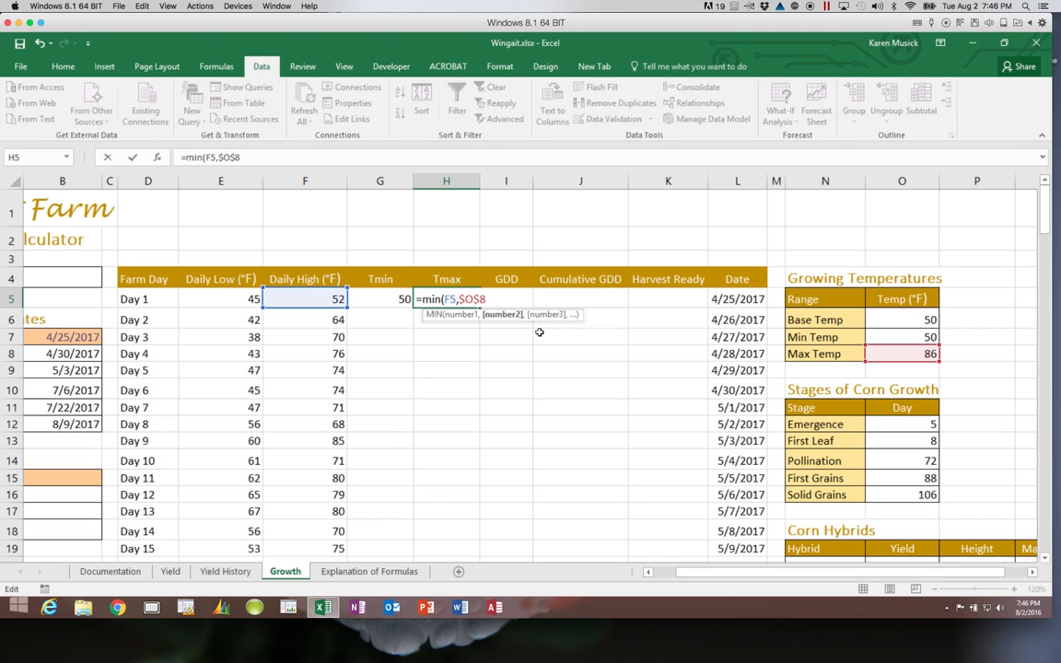
{"action": "left_click", "coordinate": [491, 300]}
{"action": "type", "text": ")"}
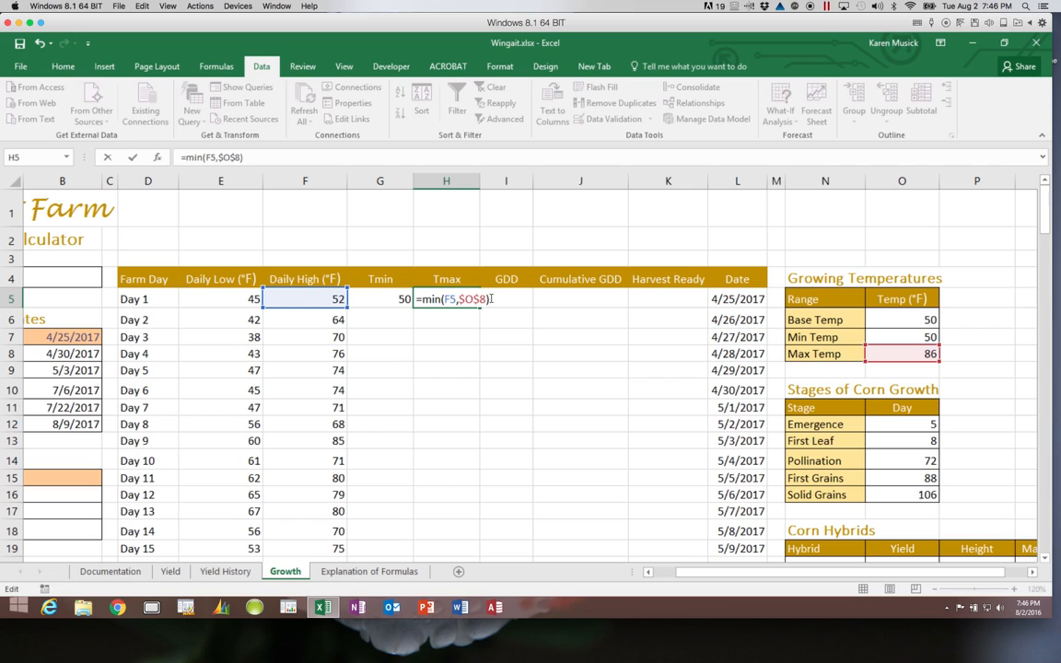
{"action": "key", "text": "Return"}
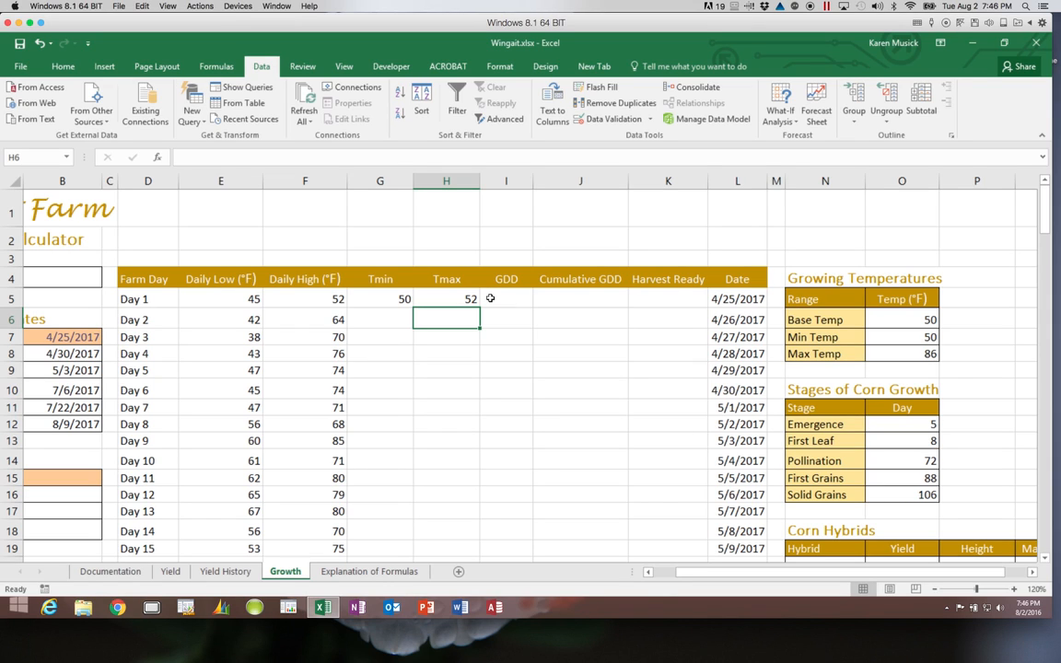
Begin the Day 1 GDD formula in I5 with the average of Tmin and Tmax, =(G5+H5)/2.
{"action": "left_click", "coordinate": [495, 297]}
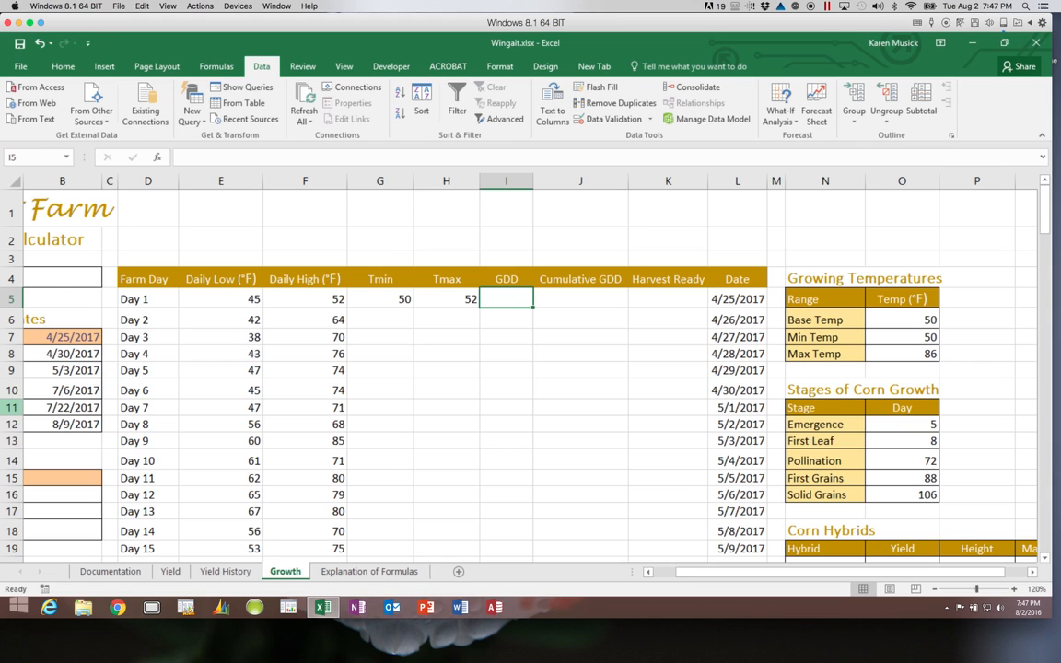
{"action": "type", "text": "="}
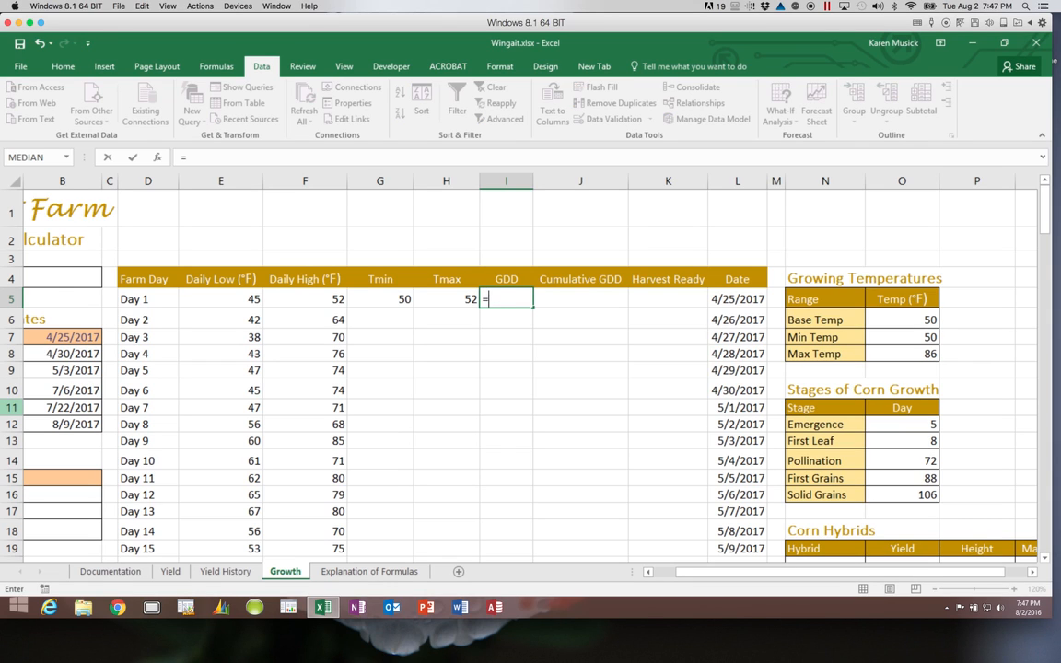
{"action": "type", "text": "("}
{"action": "left_click", "coordinate": [384, 299]}
{"action": "type", "text": "+"}
{"action": "left_click", "coordinate": [433, 298]}
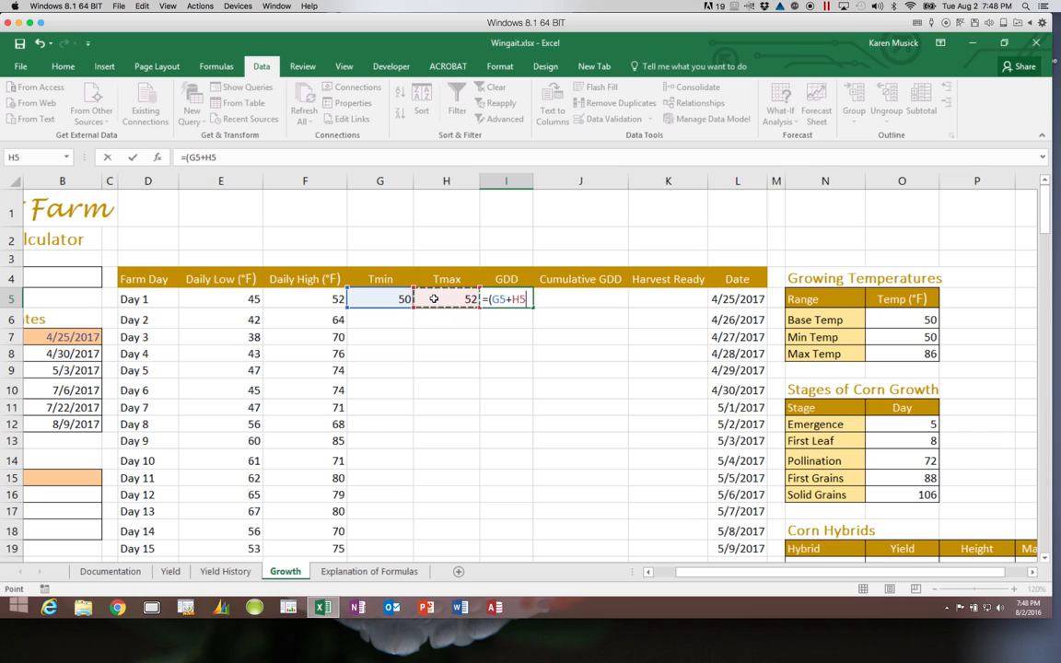
{"action": "type", "text": ")"}
{"action": "type", "text": "/2"}
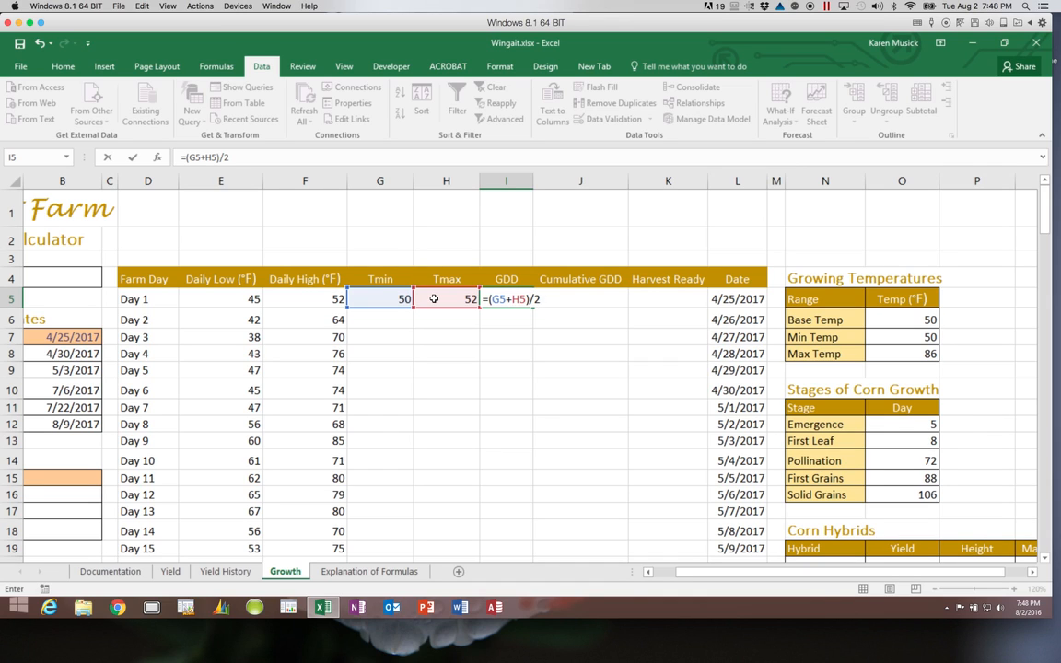
Subtract the Base Temp as an absolute reference and enter the GDD formula =(G5+H5)/2-$O$6 in I5.
{"action": "type", "text": "-"}
{"action": "left_click", "coordinate": [884, 321]}
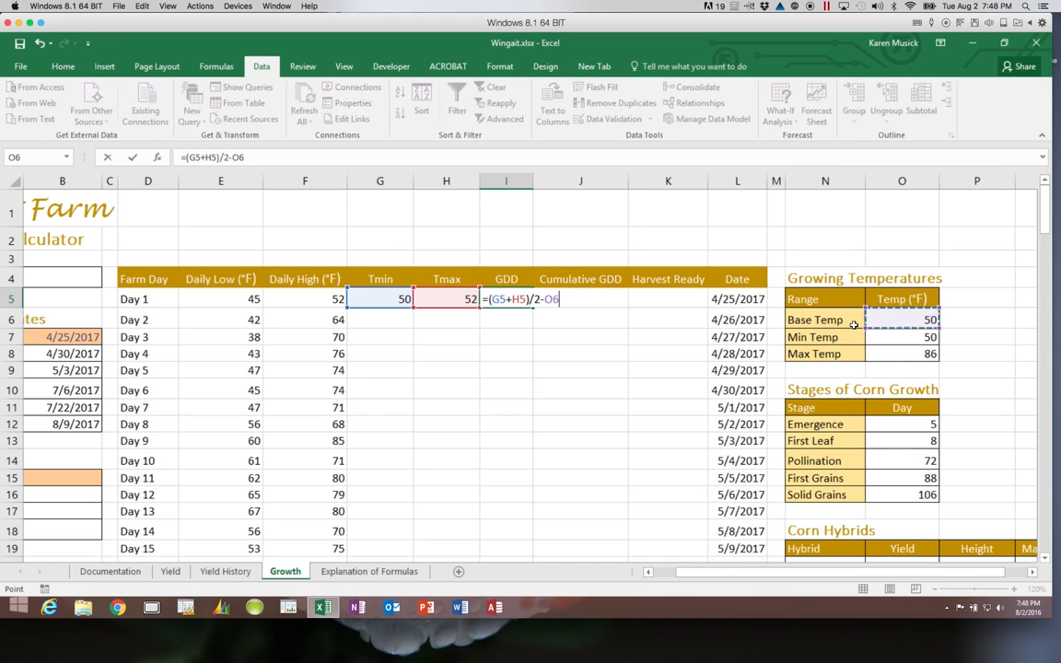
{"action": "left_click", "coordinate": [545, 299]}
{"action": "type", "text": "$"}
{"action": "left_click", "coordinate": [559, 299]}
{"action": "type", "text": "$"}
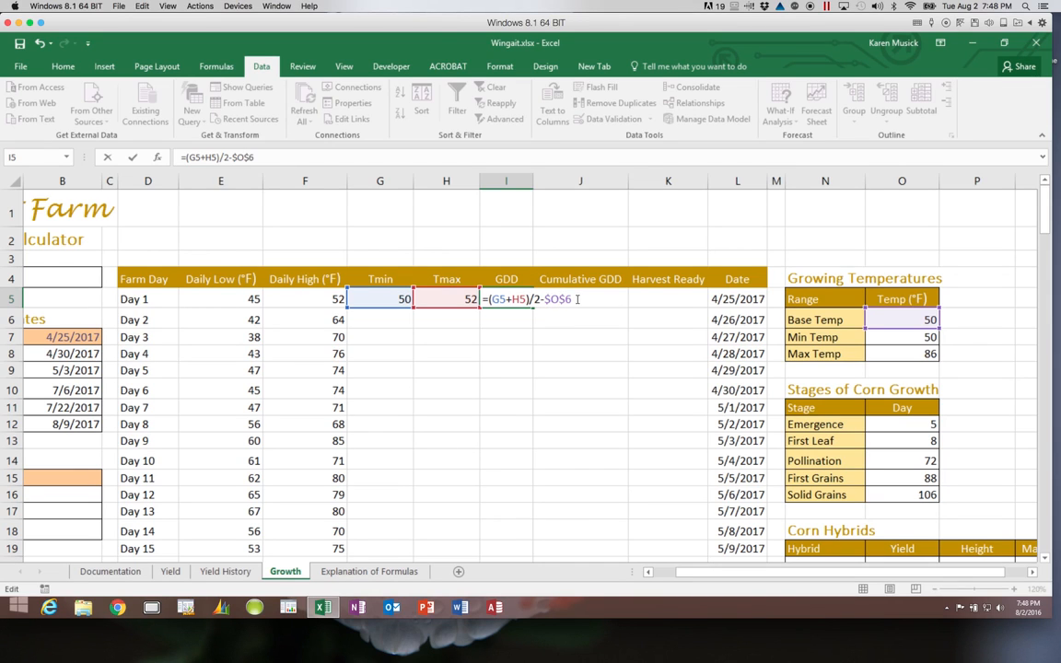
{"action": "key", "text": "Return"}
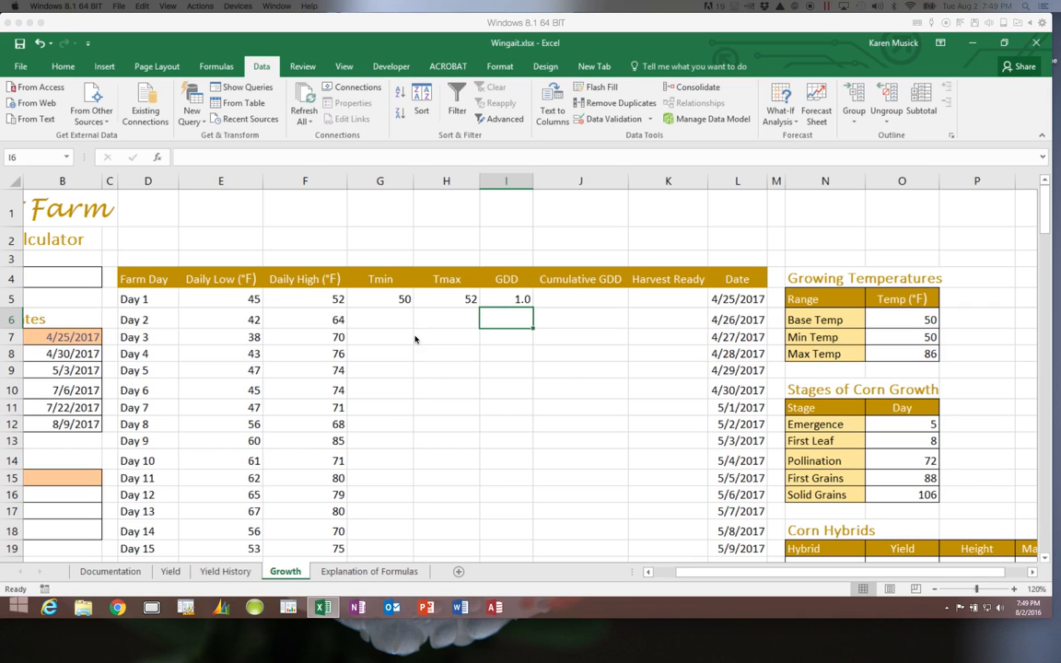
Fill the Day 1 Tmin, Tmax and GDD formulas in G5:I5 down through Day 159 in row 163.
{"action": "left_click", "coordinate": [404, 300]}
{"action": "left_click_drag", "start_coordinate": [405, 299], "coordinate": [510, 535]}
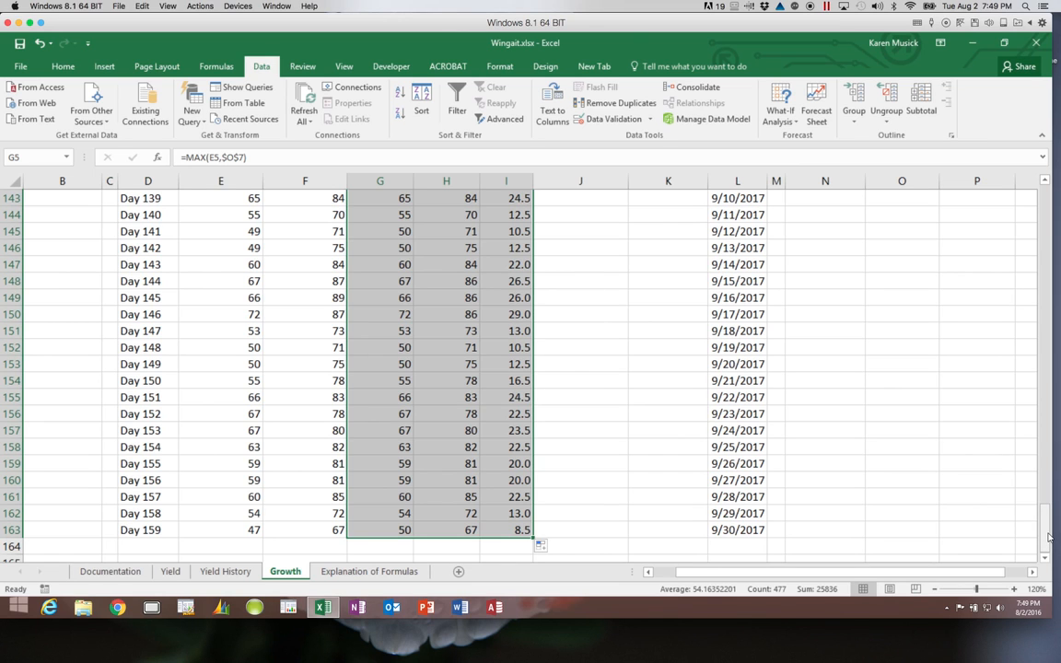
Spot-check the filled Tmin, Tmax and GDD formulas in scattered cells of the rows from Day 2 to Day 13.
{"action": "left_click_drag", "start_coordinate": [1048, 538], "coordinate": [1044, 192]}
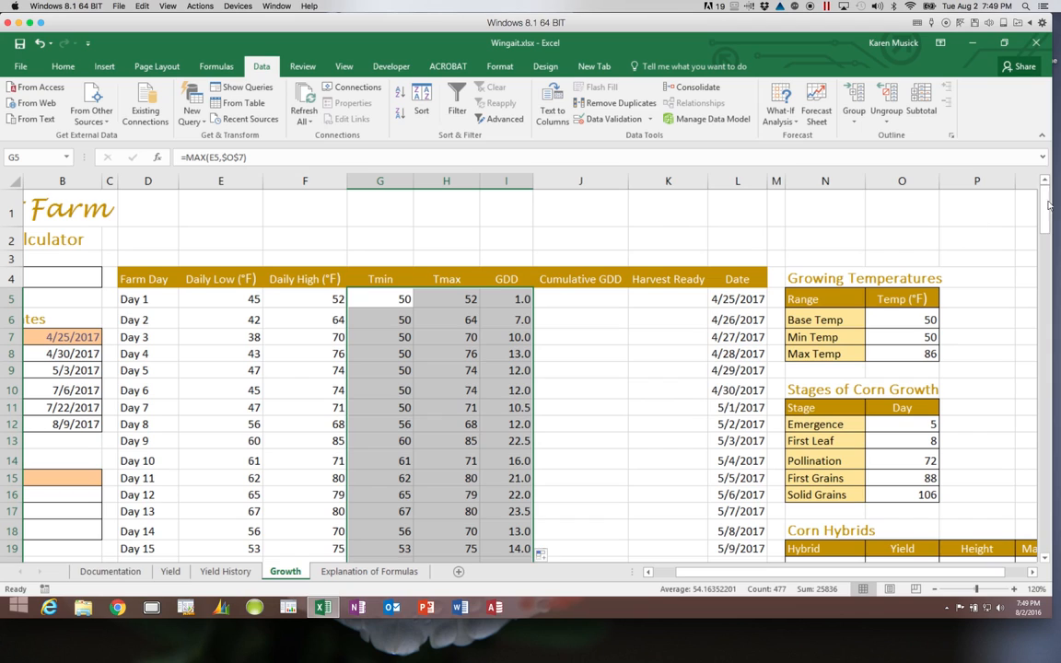
{"action": "left_click", "coordinate": [403, 323]}
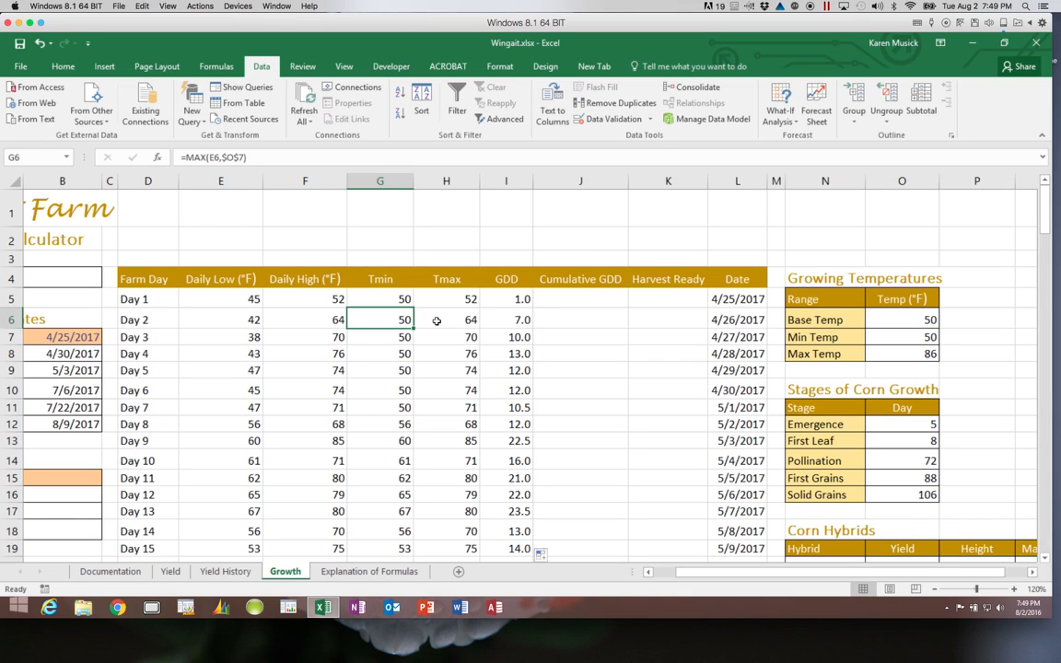
{"action": "left_click", "coordinate": [436, 321]}
{"action": "left_click", "coordinate": [495, 321]}
{"action": "left_click", "coordinate": [491, 337]}
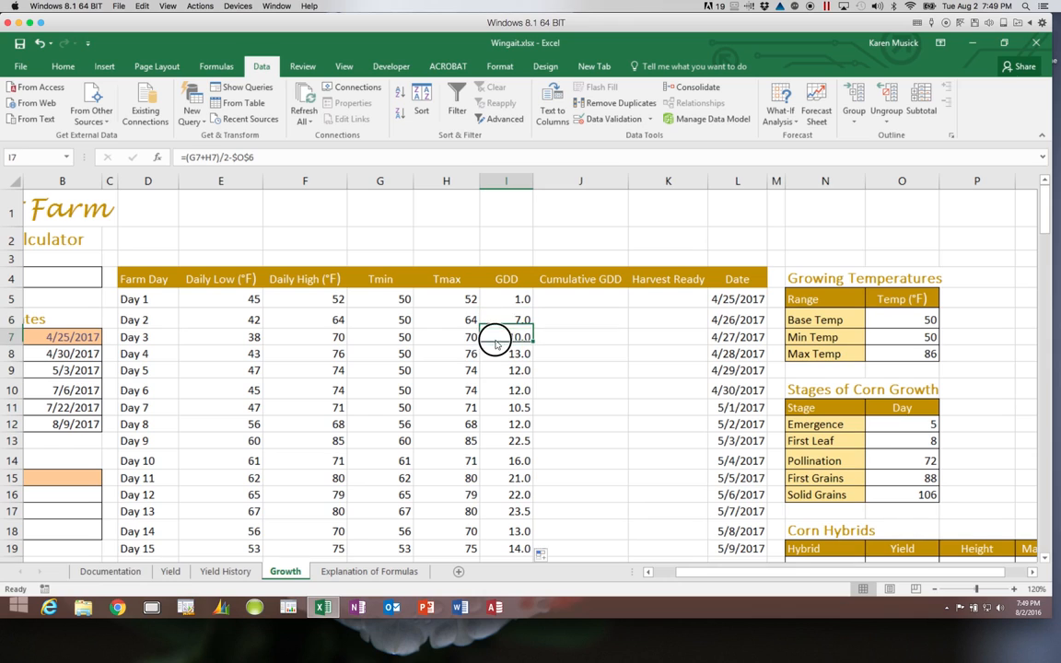
{"action": "left_click", "coordinate": [451, 369]}
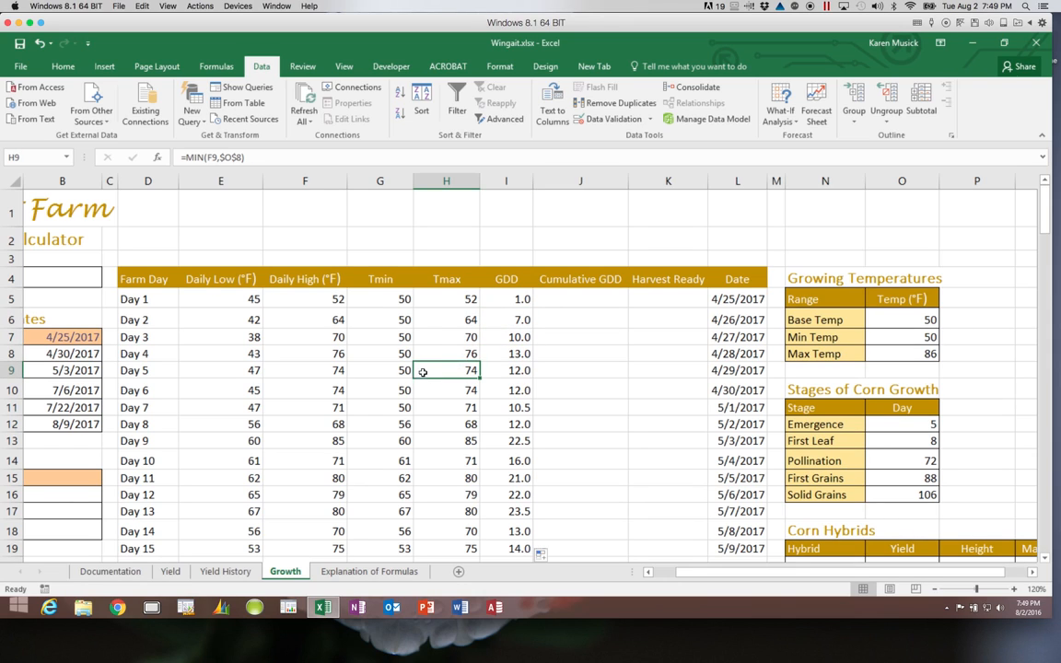
{"action": "left_click", "coordinate": [389, 377]}
{"action": "left_click", "coordinate": [402, 441]}
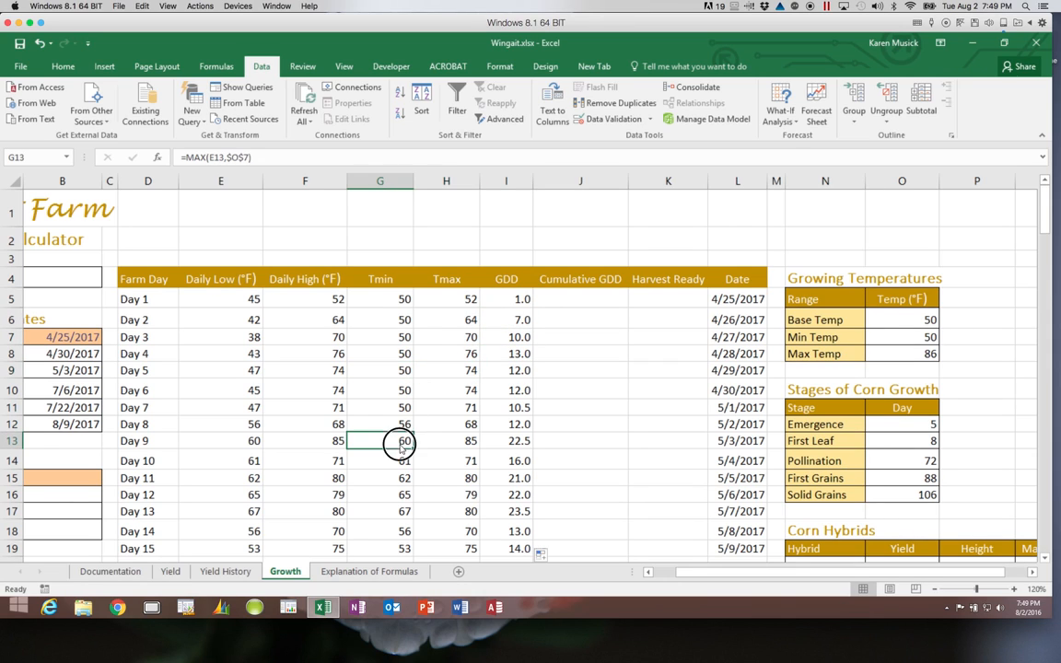
{"action": "left_click", "coordinate": [479, 505]}
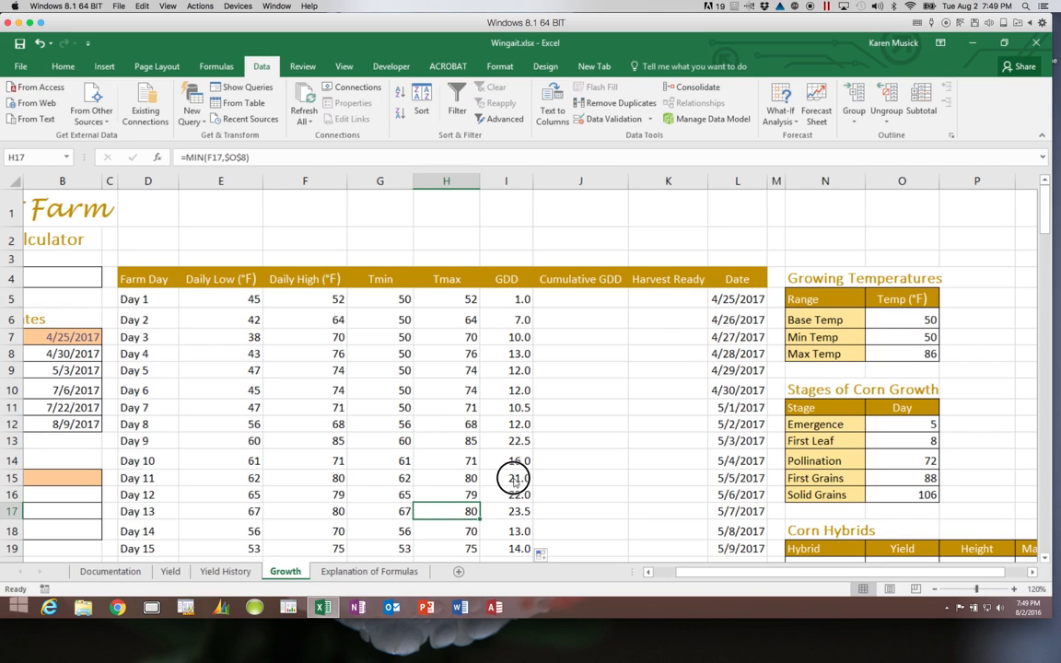
{"action": "left_click", "coordinate": [514, 478]}
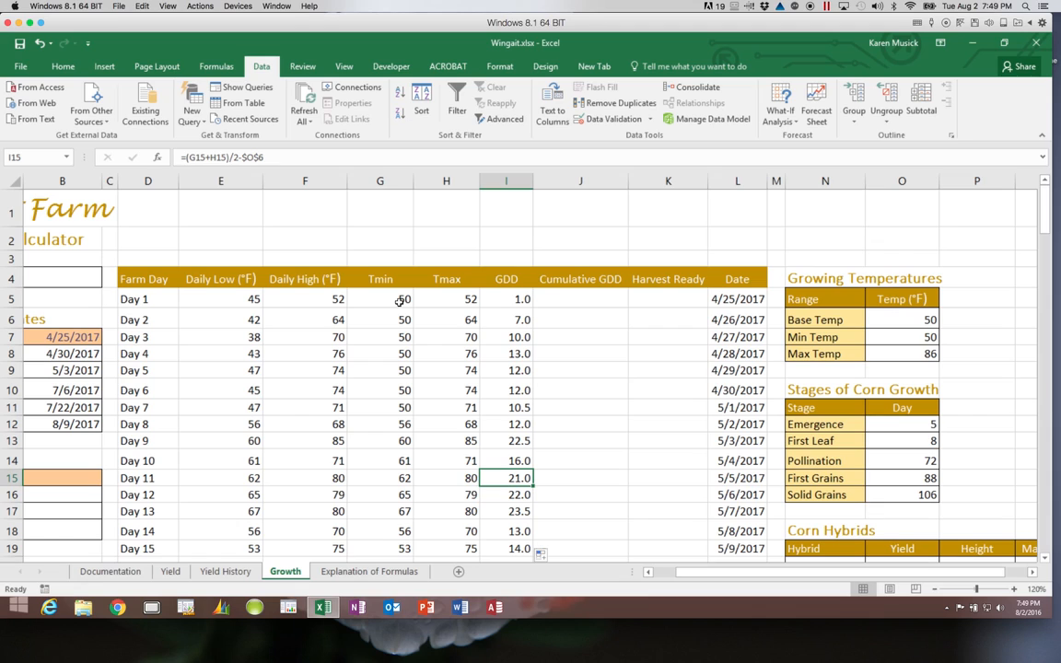
Examine how the relative and absolute references behave down the Tmin, Tmax and GDD columns, one column at a time from the first days.
{"action": "left_click", "coordinate": [400, 300]}
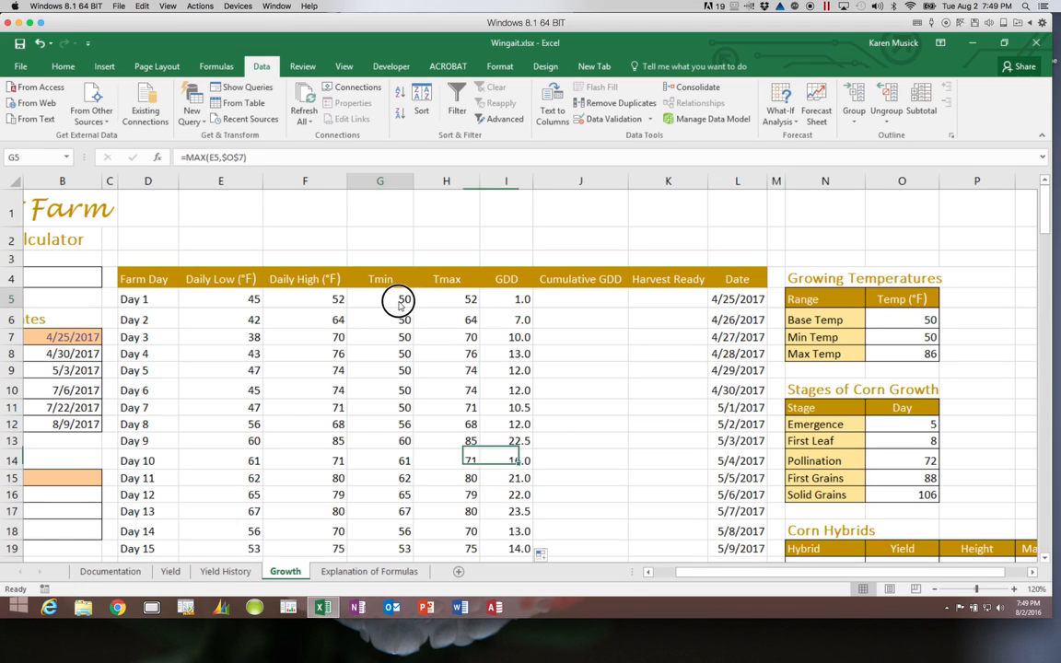
{"action": "left_click", "coordinate": [392, 390]}
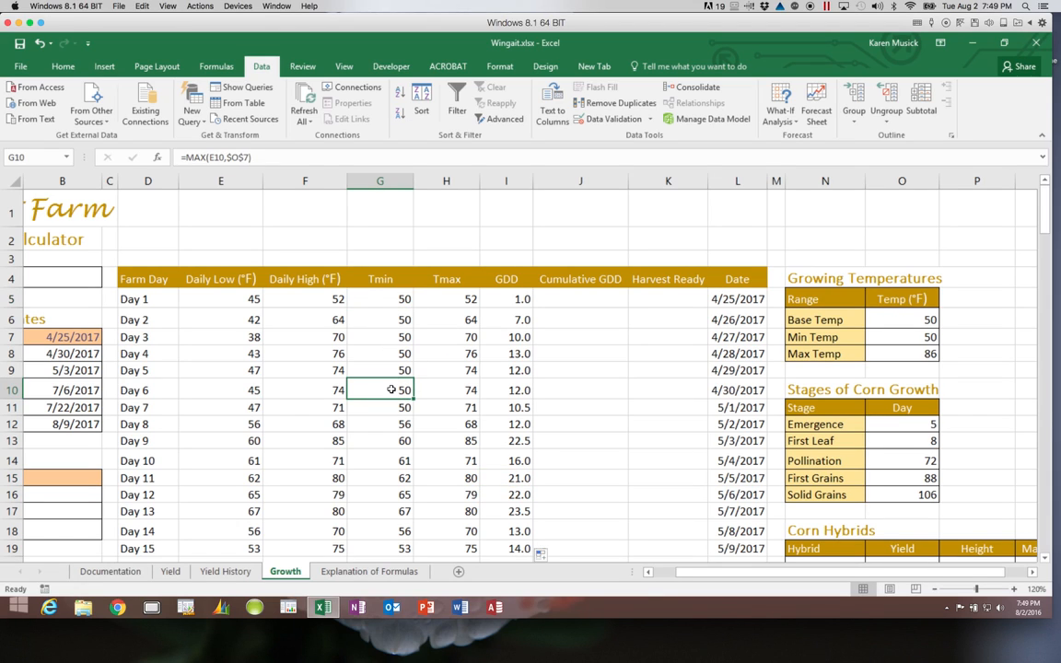
{"action": "left_click", "coordinate": [367, 525]}
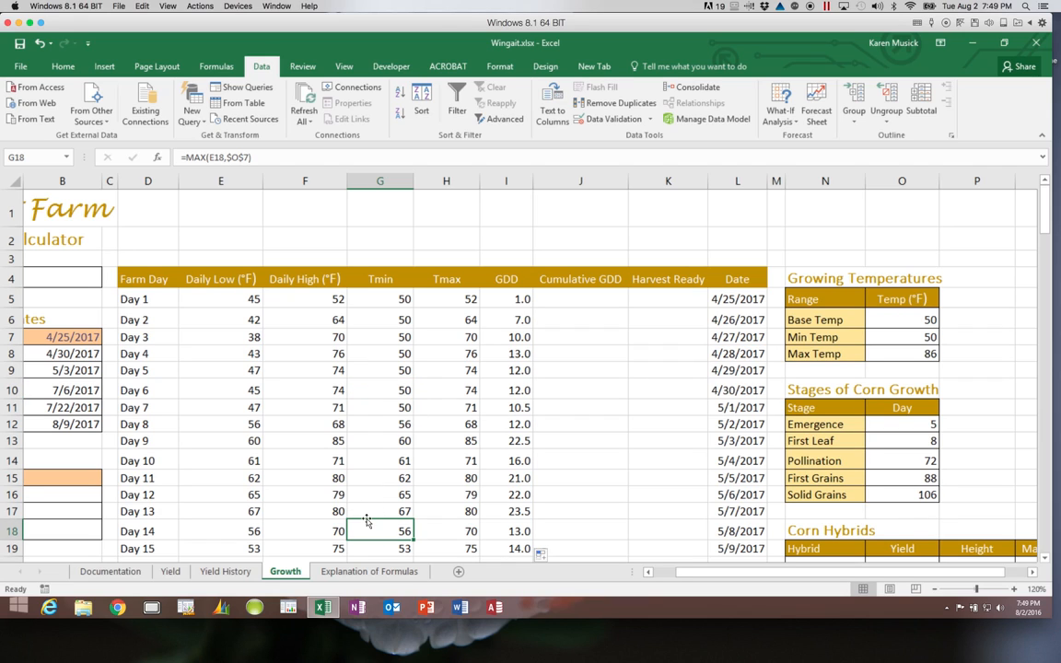
{"action": "left_click", "coordinate": [458, 320]}
{"action": "left_click", "coordinate": [455, 424]}
{"action": "left_click", "coordinate": [457, 461]}
{"action": "left_click", "coordinate": [453, 558]}
{"action": "left_click", "coordinate": [517, 339]}
{"action": "left_click", "coordinate": [515, 355]}
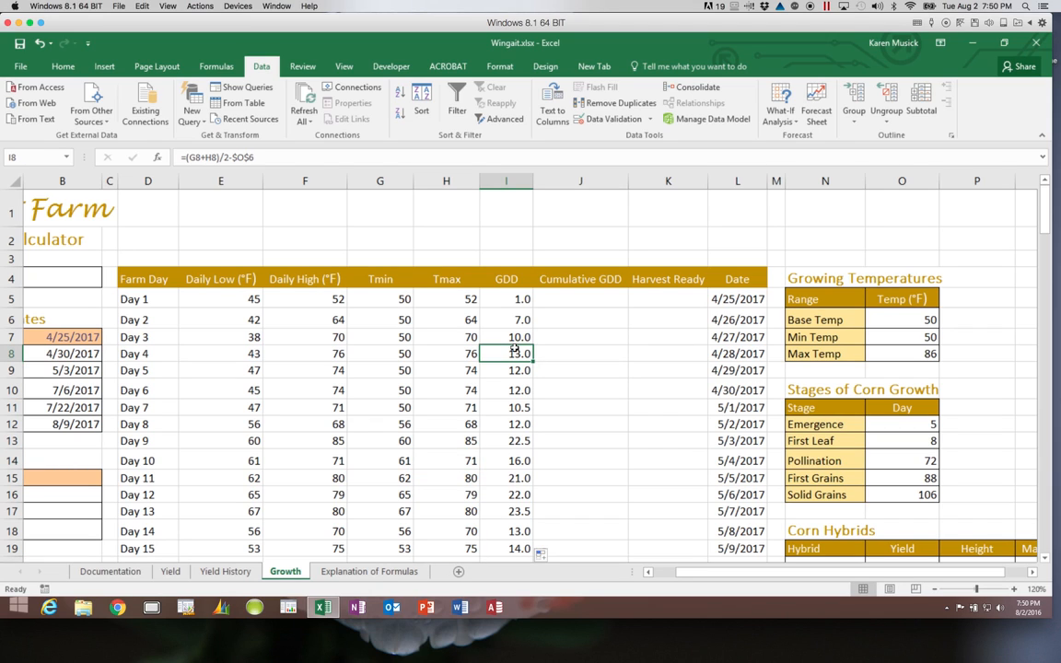
{"action": "left_click", "coordinate": [513, 440]}
{"action": "left_click", "coordinate": [516, 530]}
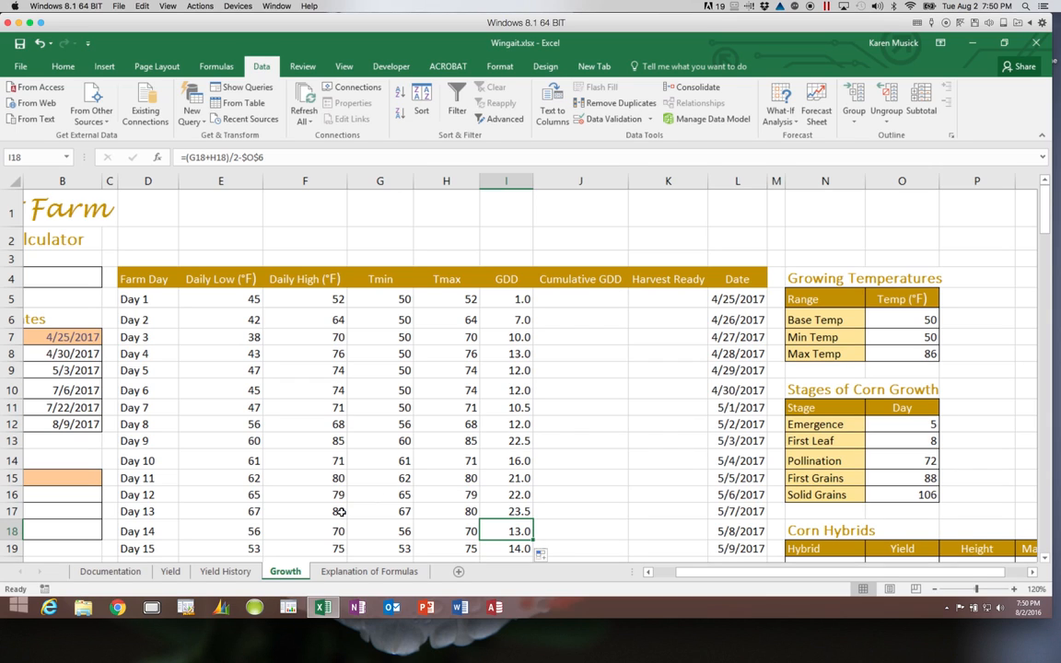
{"action": "key", "text": "super+c"}
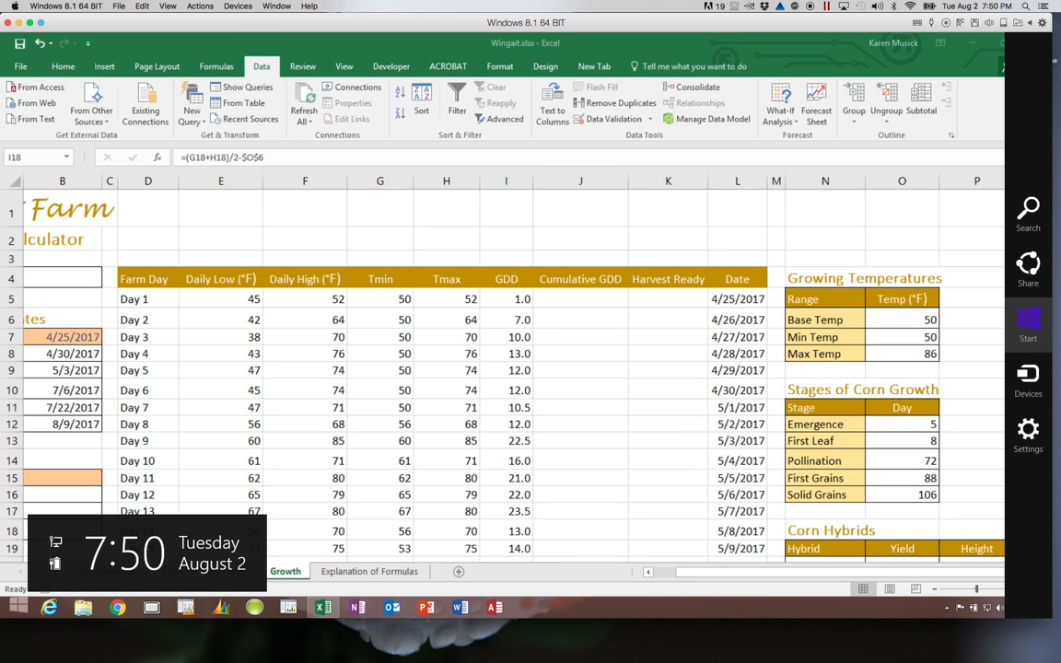